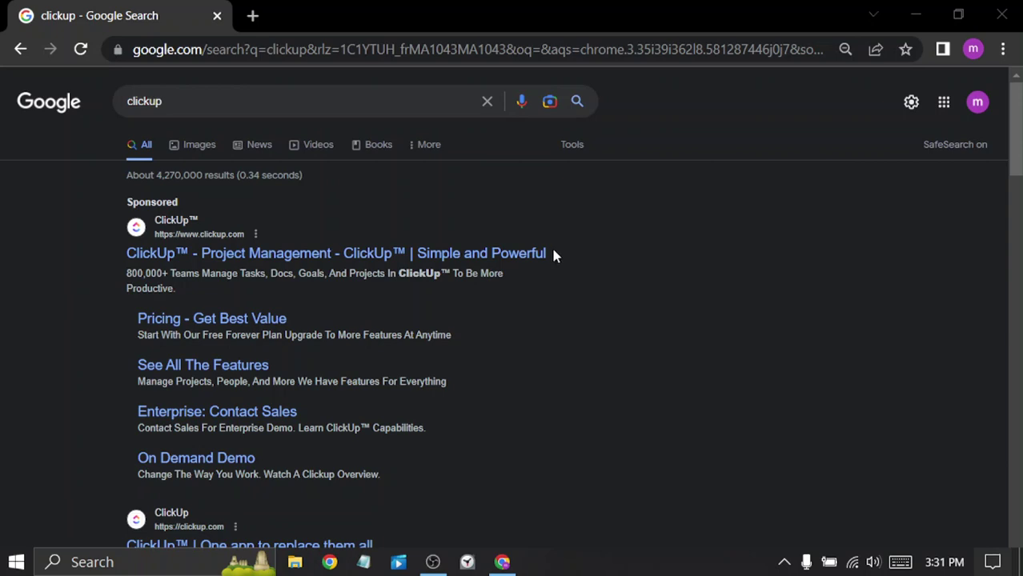
Open the ClickUp website from the sponsored result and preview its Product, Solutions and Learn menus
left_click(221, 261)
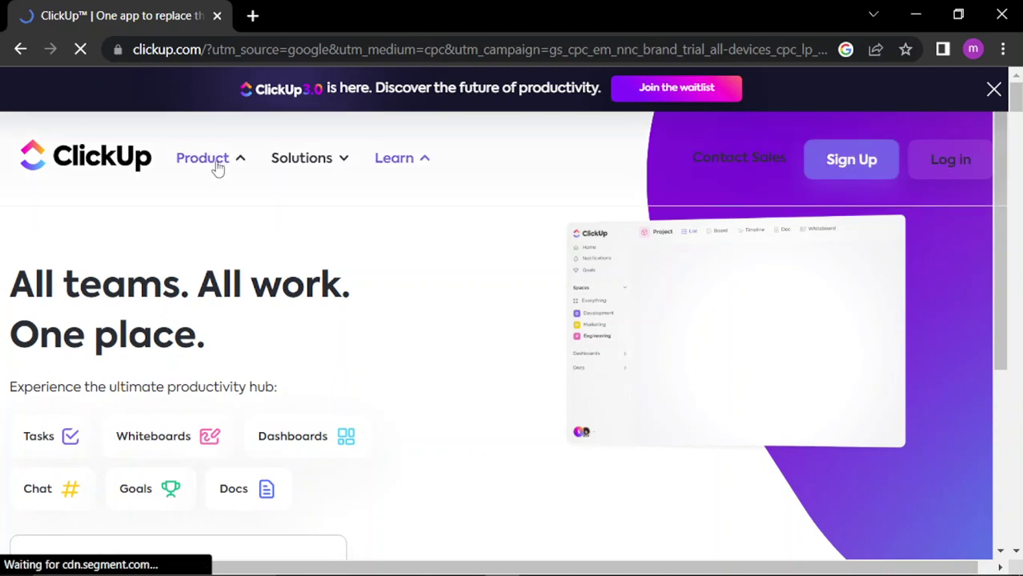
mouse_move(184, 172)
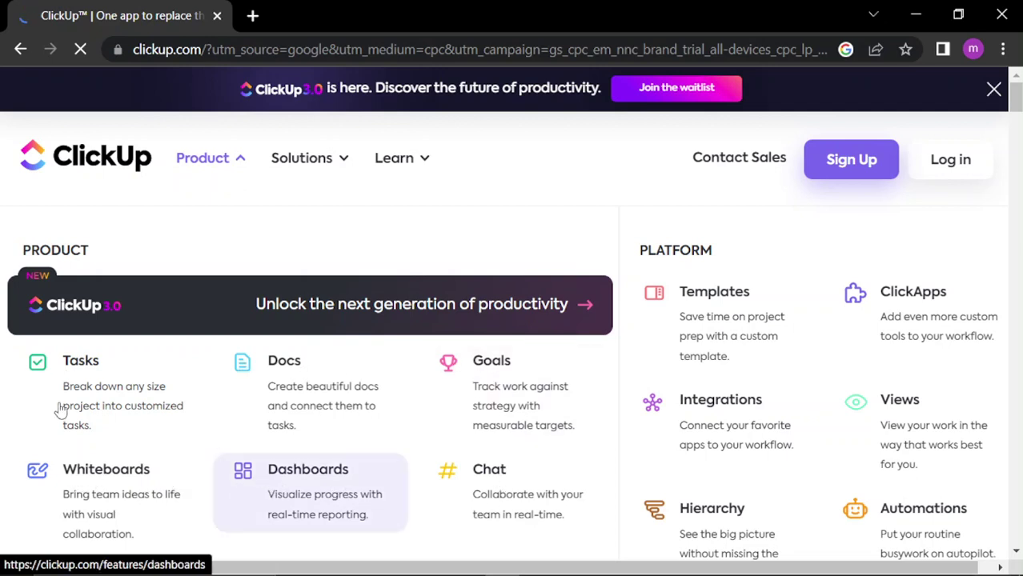
left_click(316, 167)
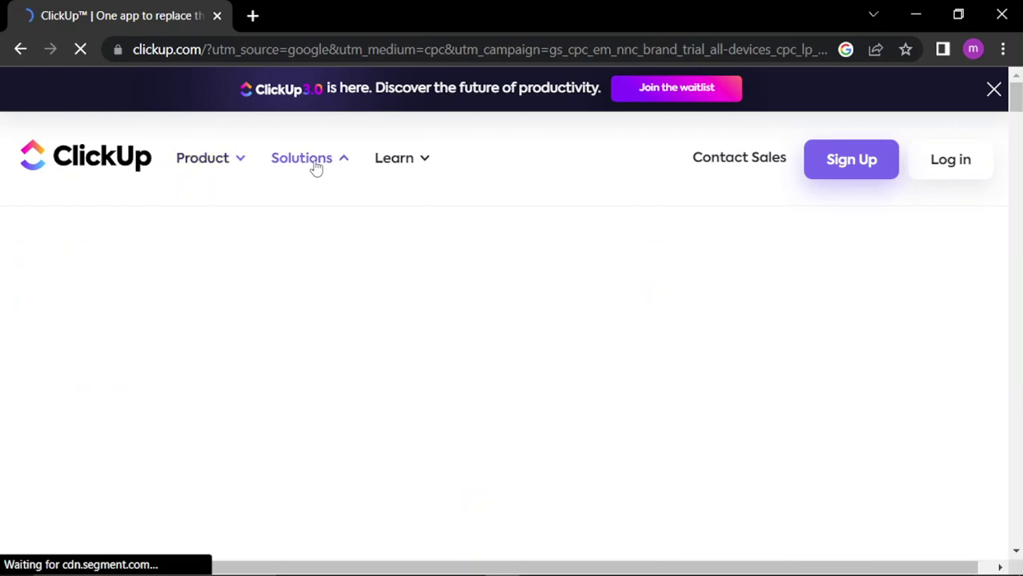
left_click(388, 168)
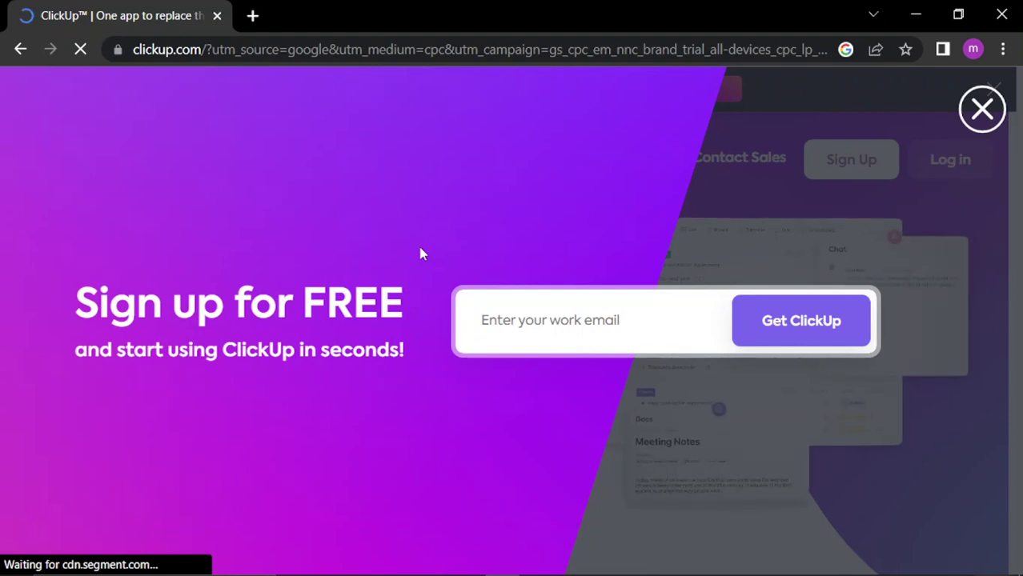
Close the 'Sign up for FREE' offer without entering an email and head to Log in
left_click(550, 311)
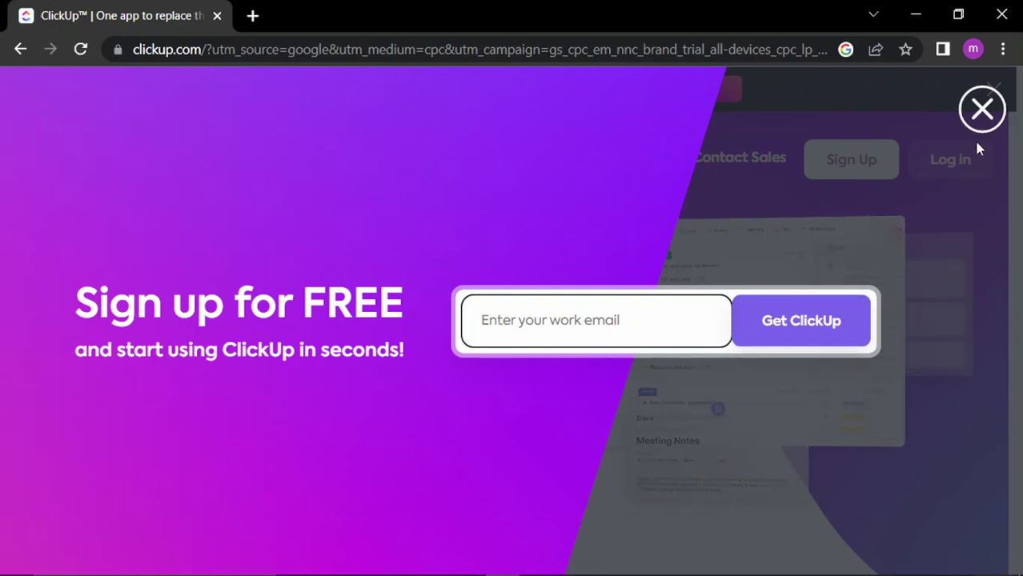
left_click(981, 113)
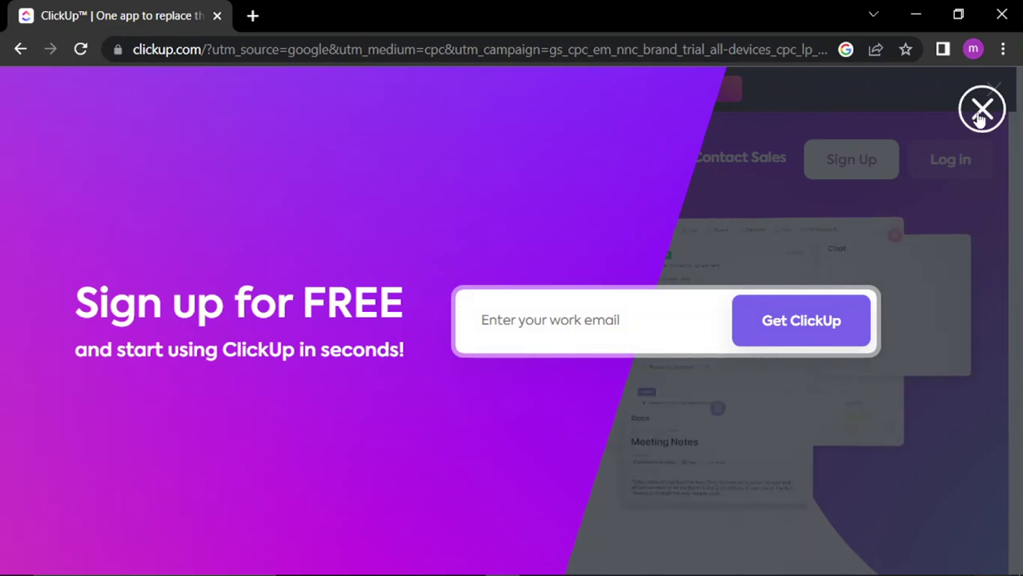
left_click(980, 113)
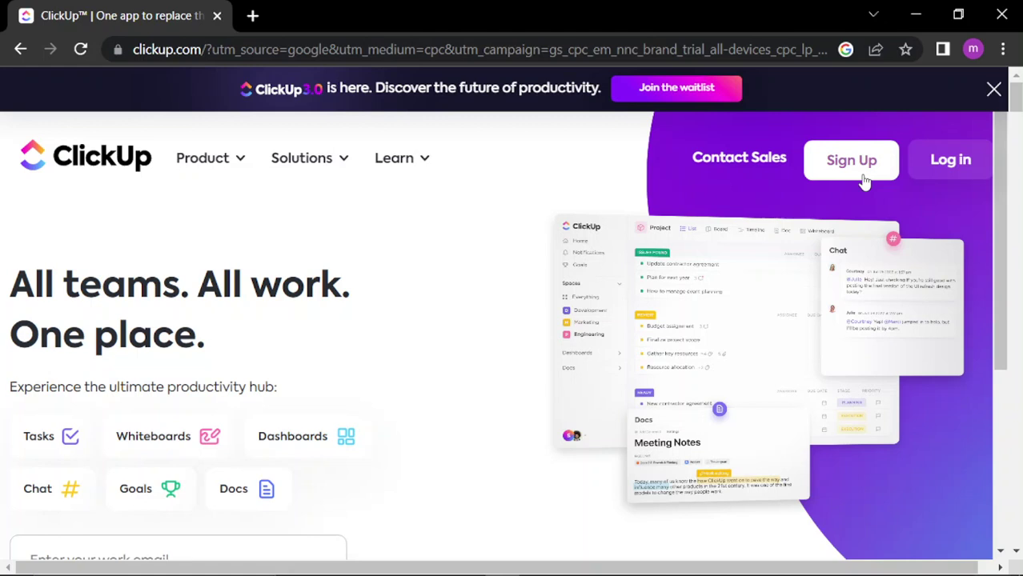
left_click(933, 161)
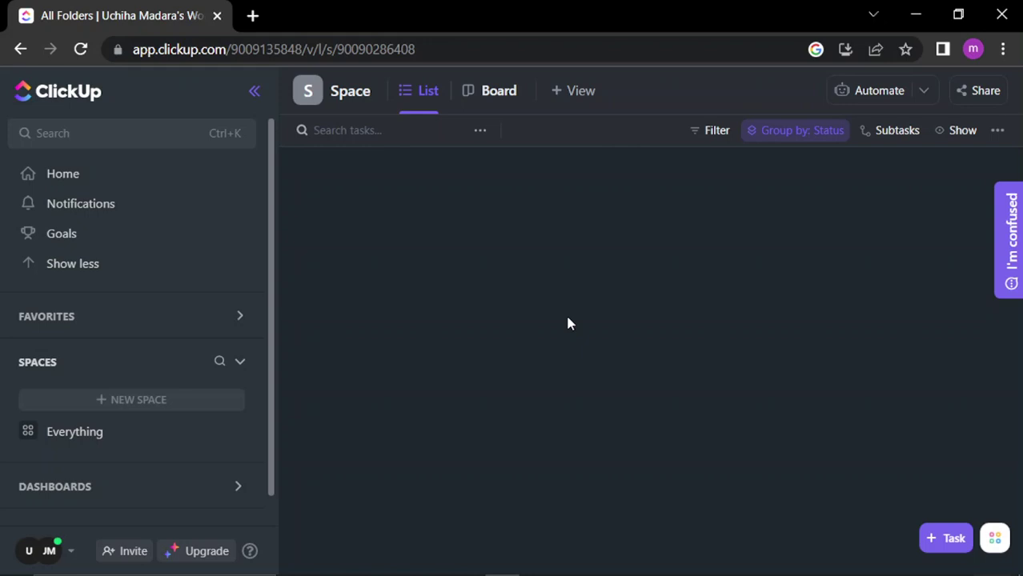
Look through the Action Items, Ideas and Backlog task groups, then switch to Home
scroll(113, 345, "down", 1)
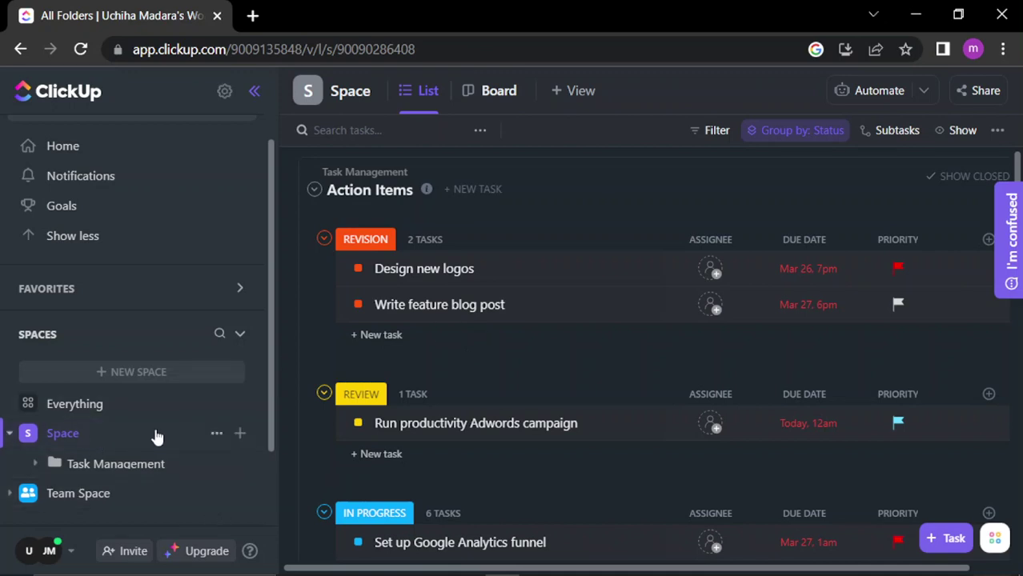
scroll(128, 429, "down", 1)
scroll(140, 460, "up", 2)
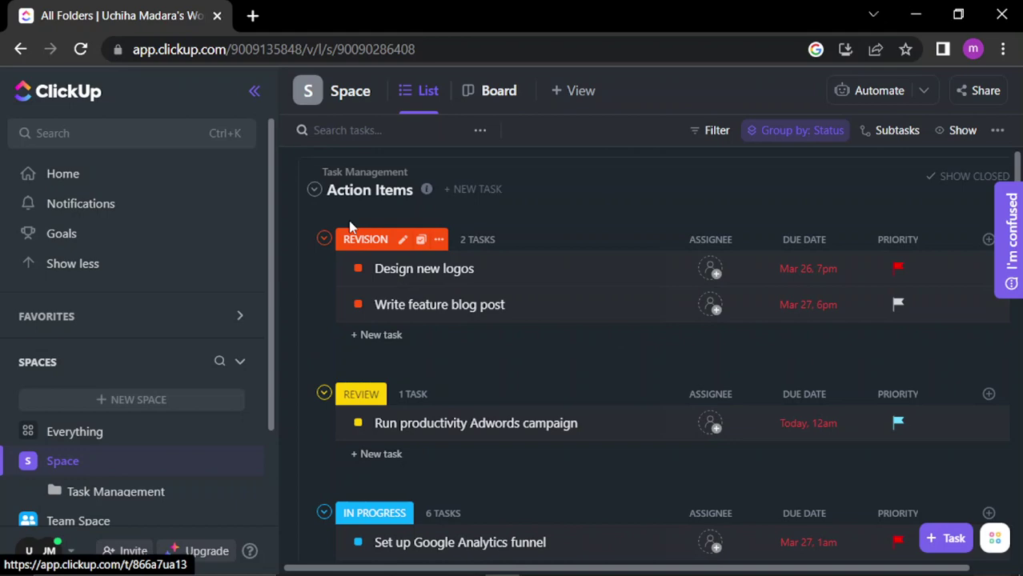
scroll(552, 190, "down", 4)
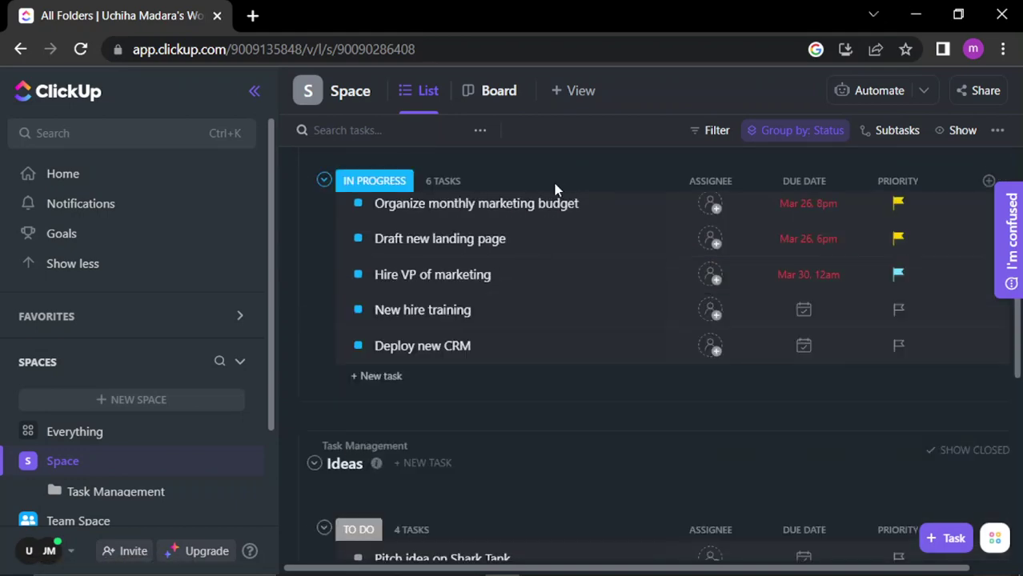
scroll(556, 189, "up", 1)
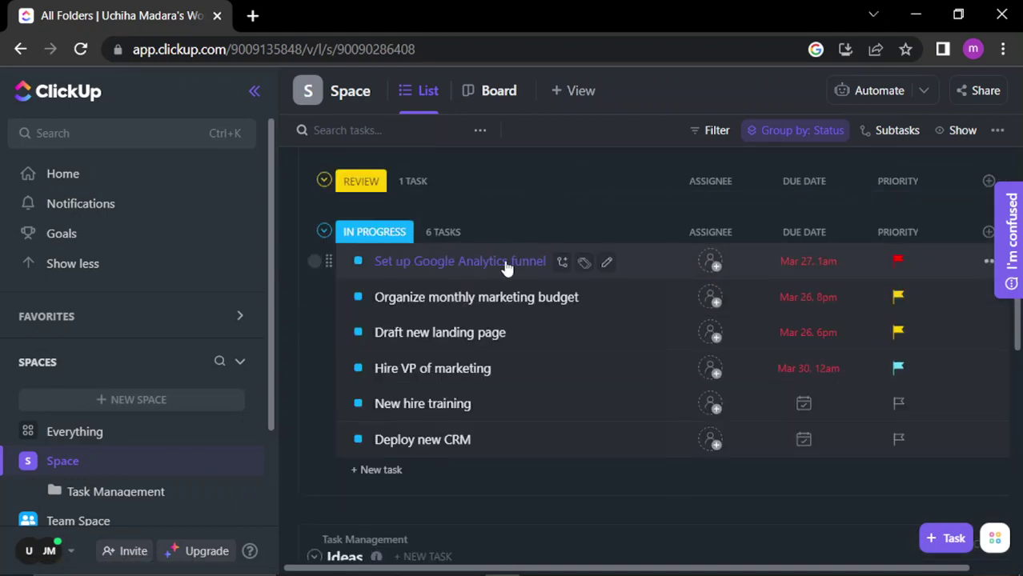
scroll(539, 410, "down", 6)
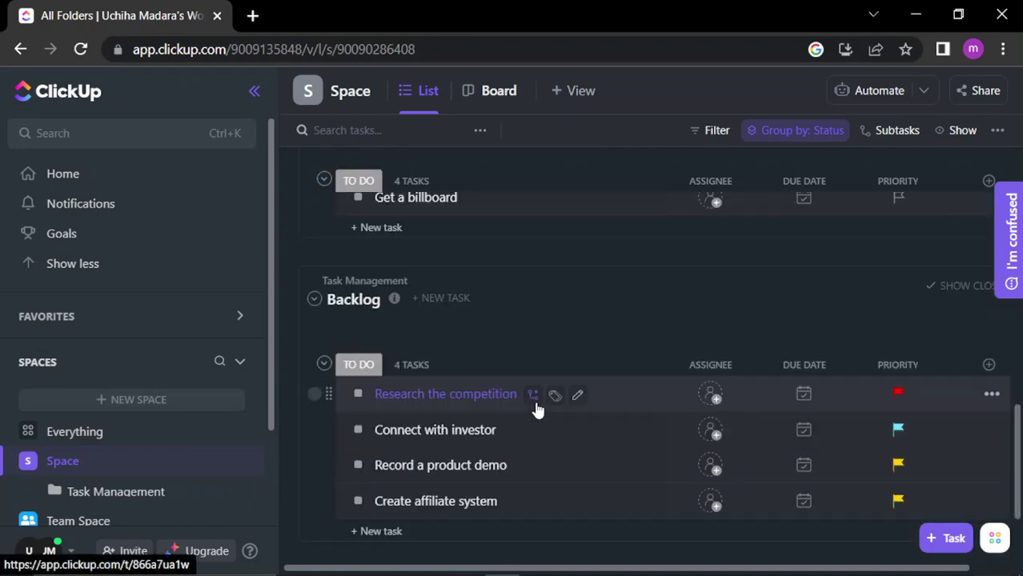
scroll(538, 410, "up", 9)
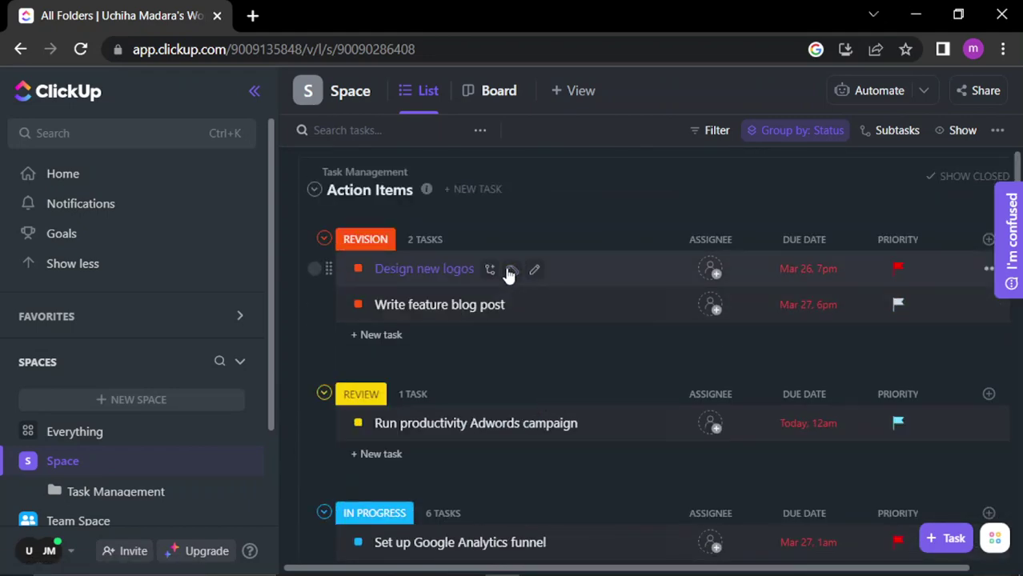
left_click(76, 182)
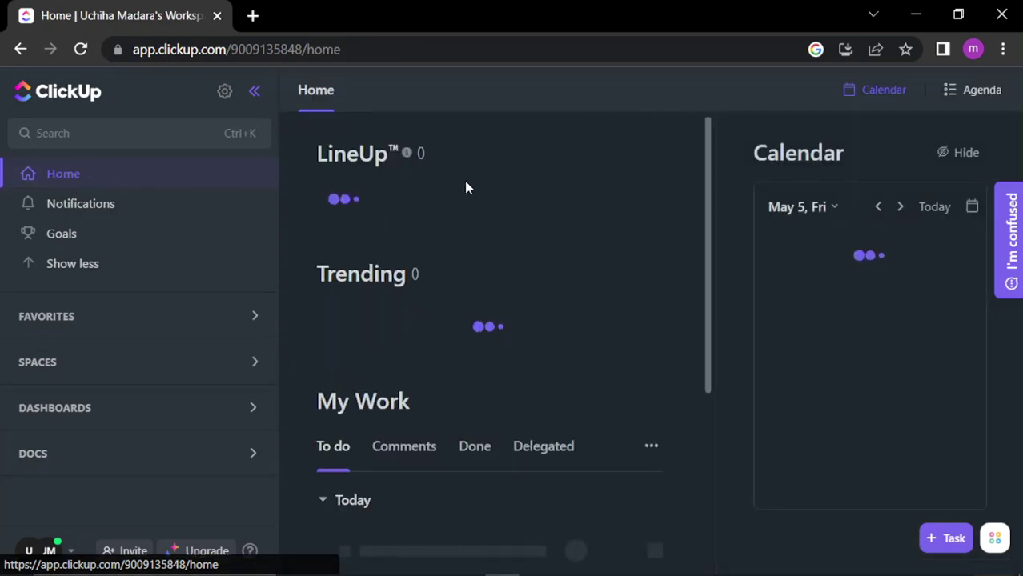
Hide the Home page's Calendar panel so My Work's To do list spans the full width
scroll(513, 272, "down", 3)
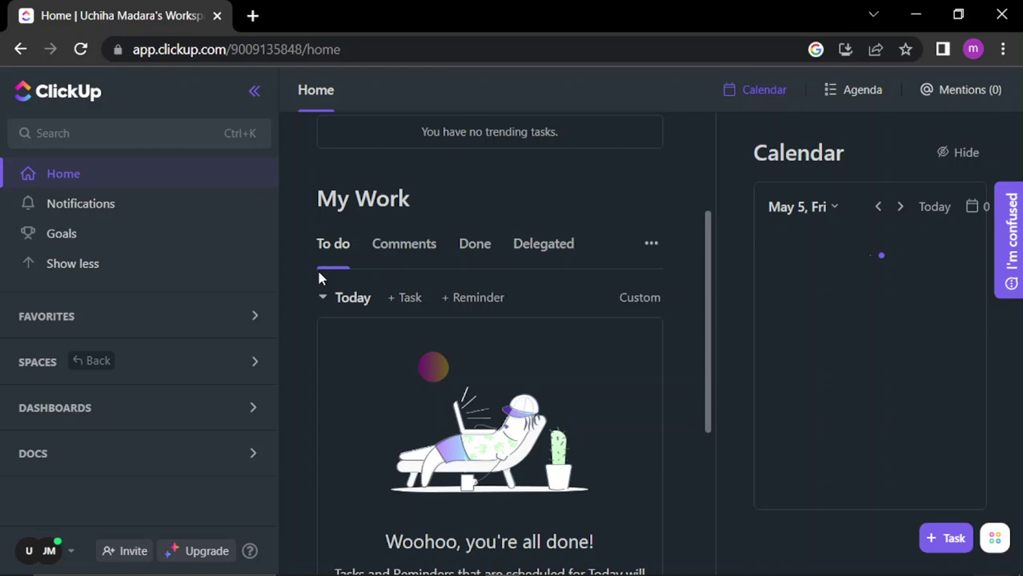
scroll(449, 344, "down", 4)
scroll(450, 344, "up", 6)
scroll(484, 413, "down", 4)
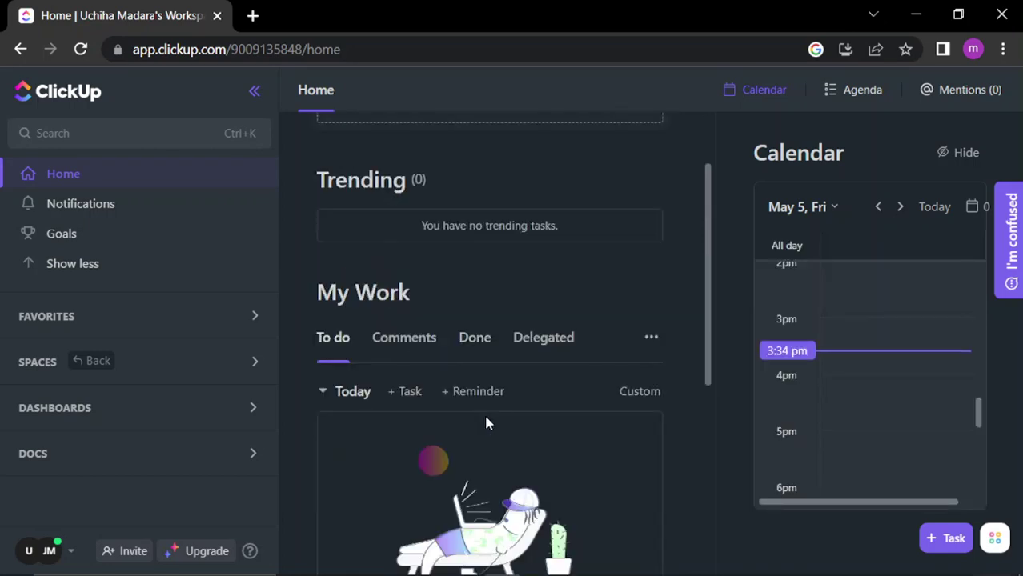
scroll(810, 288, "down", 5)
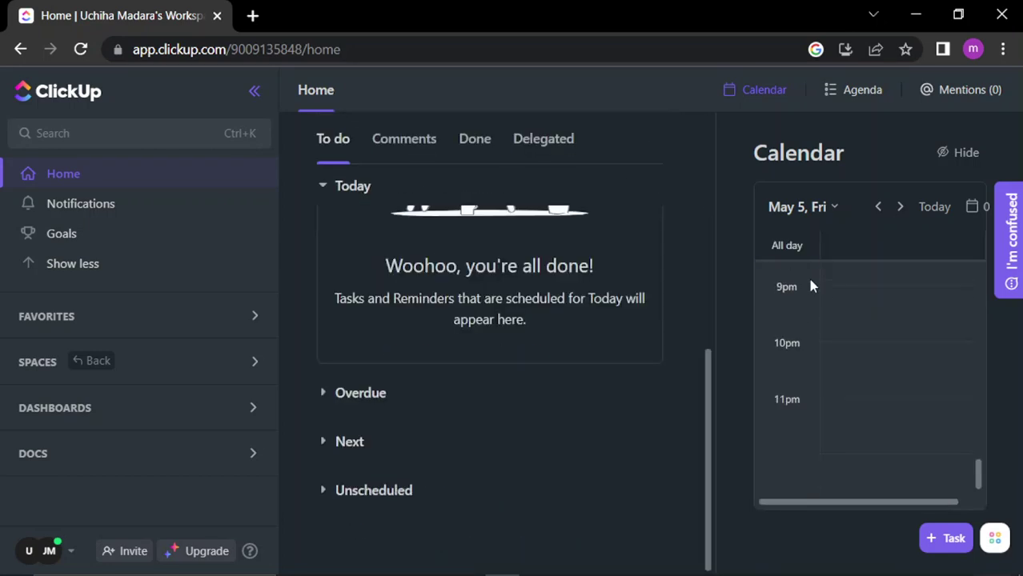
scroll(810, 286, "up", 7)
scroll(809, 285, "down", 3)
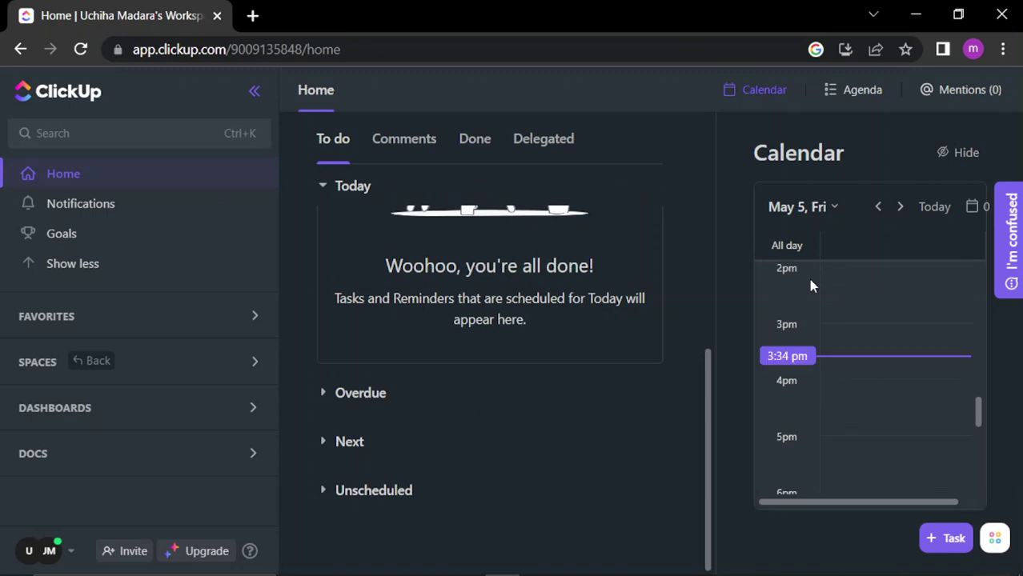
scroll(809, 285, "up", 3)
scroll(809, 283, "down", 3)
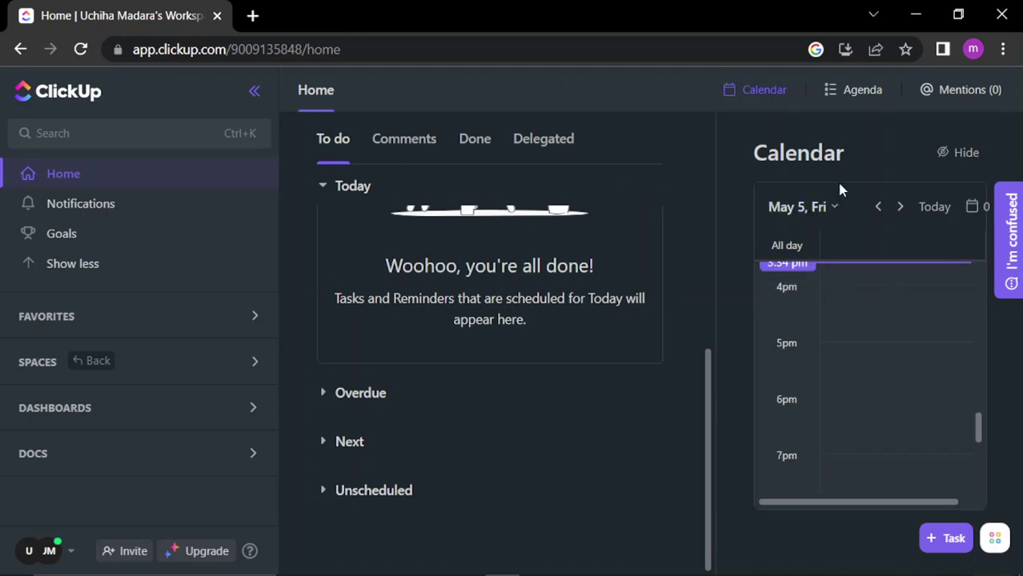
left_click(936, 153)
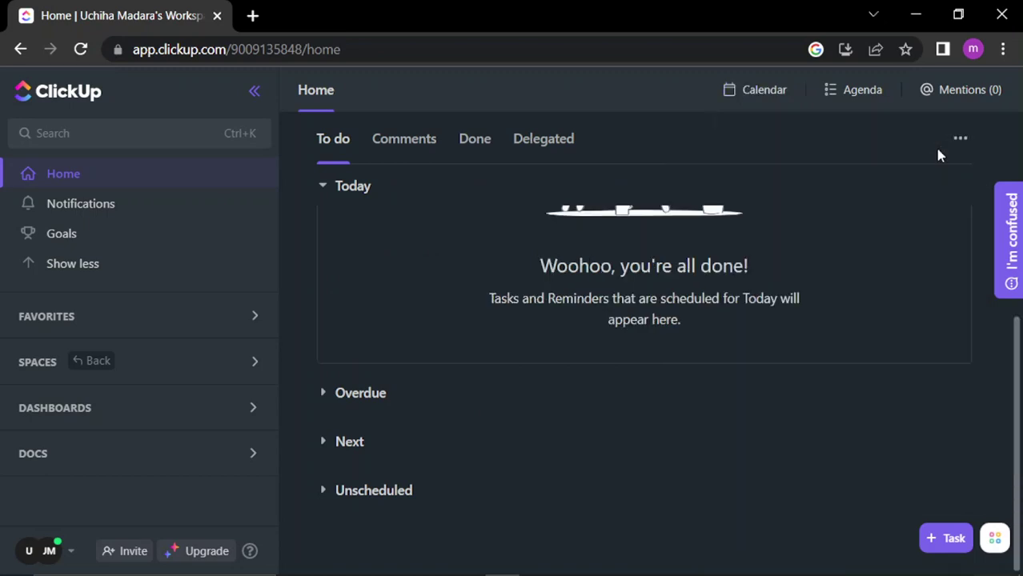
scroll(687, 330, "up", 3)
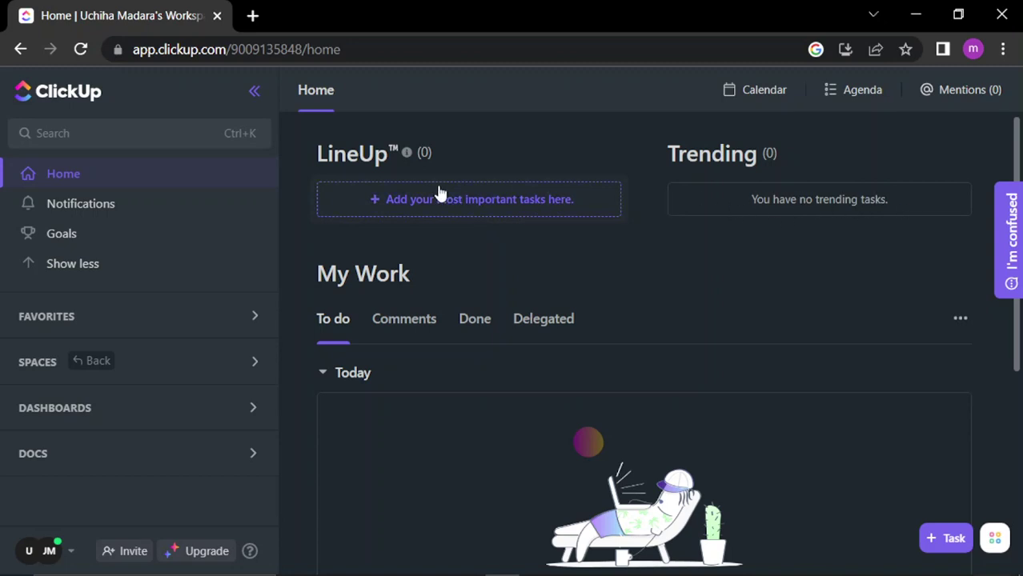
View the empty Notifications page and its motivational quote, then go to Goals
left_click(96, 206)
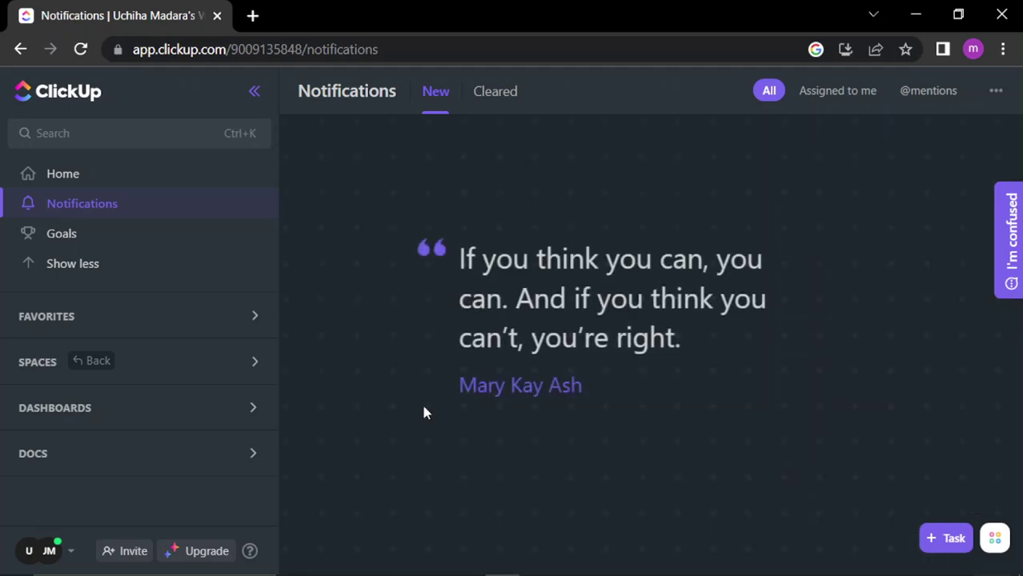
left_click_drag(448, 281, 418, 277)
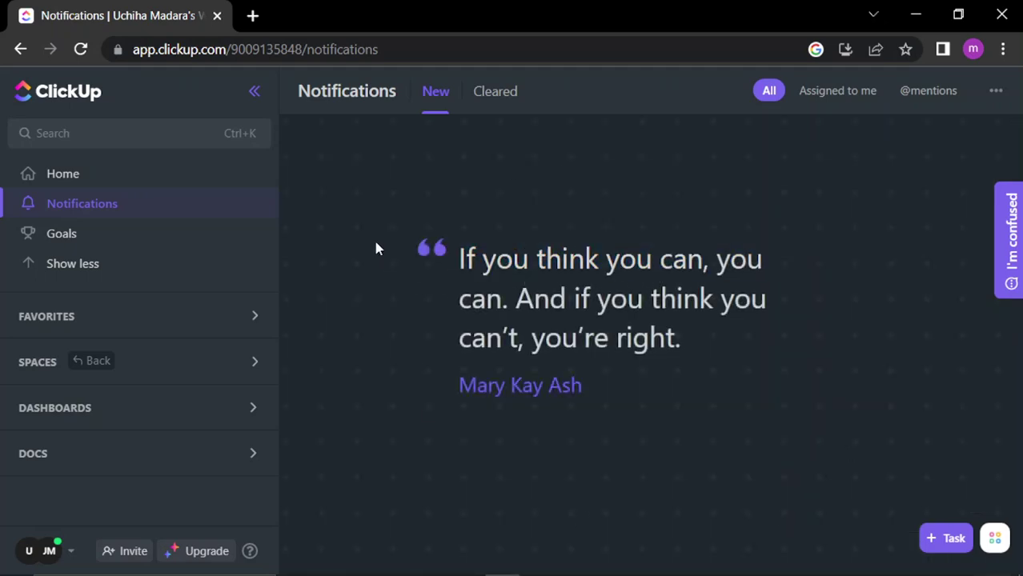
left_click_drag(377, 244, 760, 388)
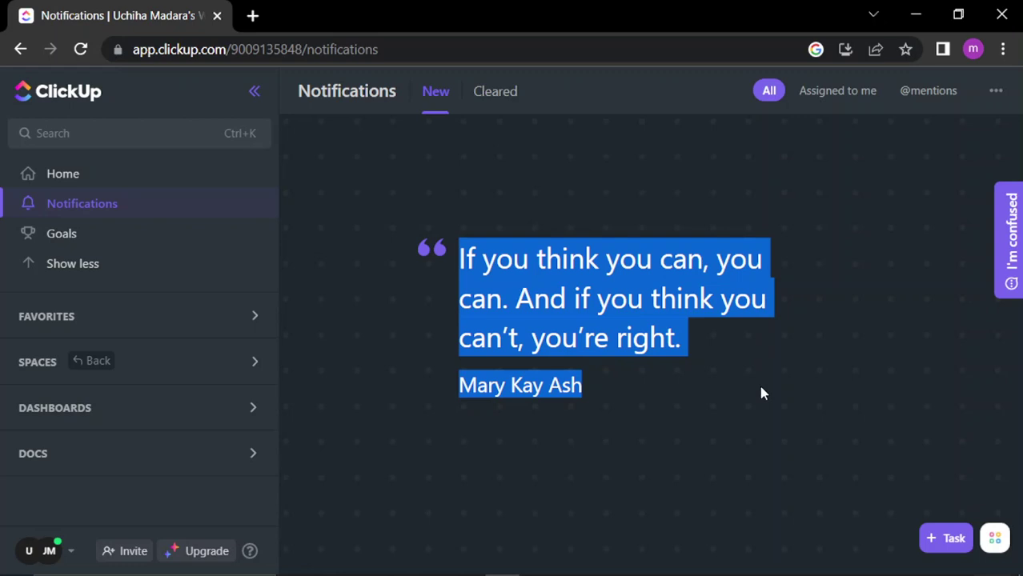
left_click(760, 389)
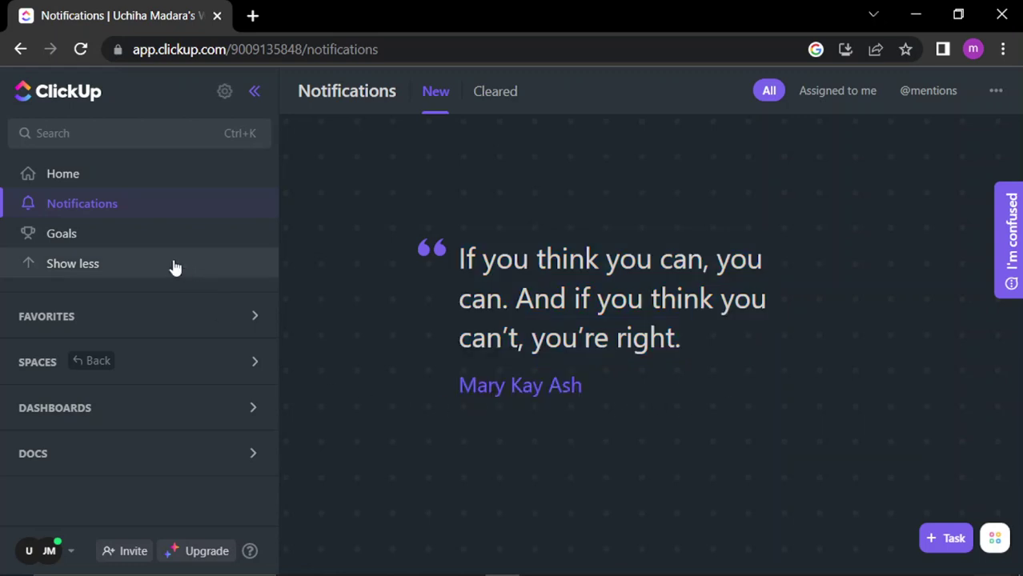
left_click(75, 234)
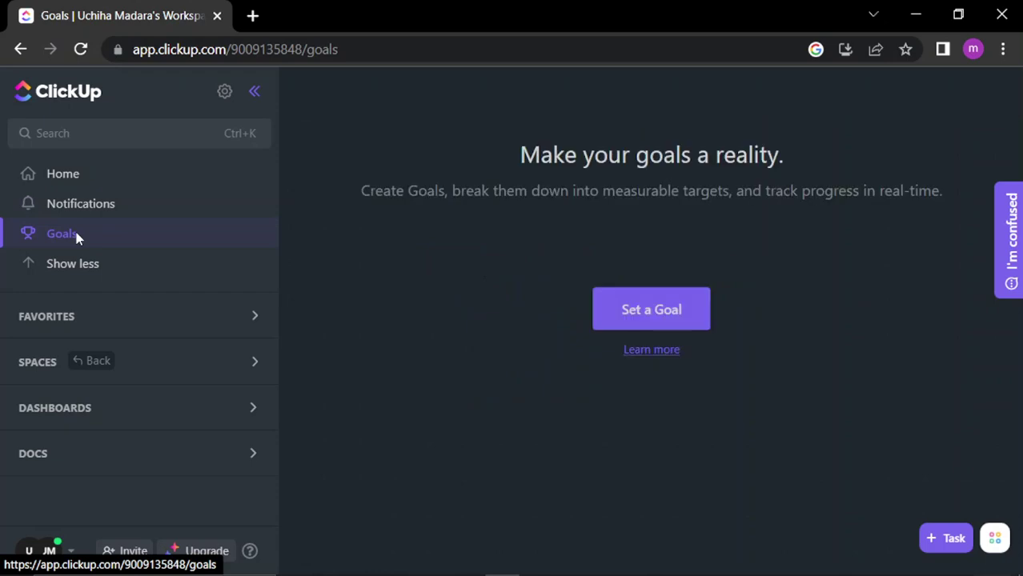
Scroll the Goals page and open the AI Assistant chat from the 'I'm confused' widget
scroll(397, 194, "down", 2)
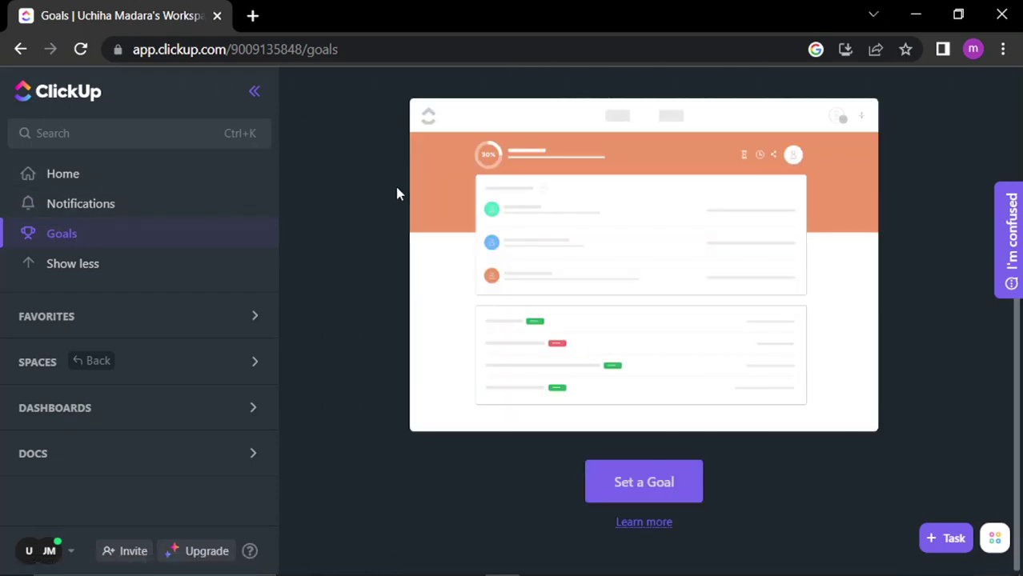
scroll(397, 192, "up", 2)
scroll(396, 194, "down", 2)
scroll(396, 194, "up", 2)
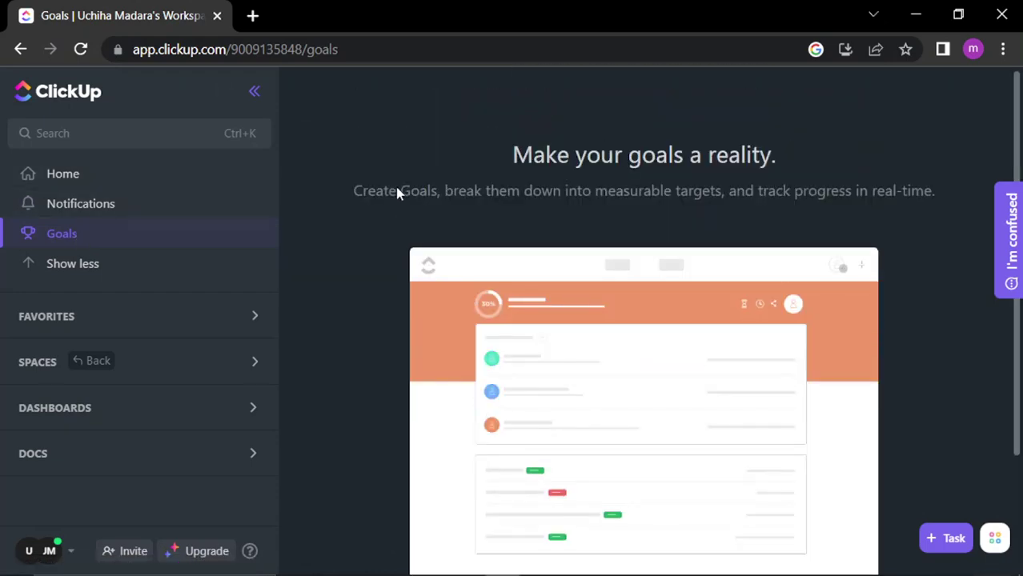
scroll(448, 144, "down", 2)
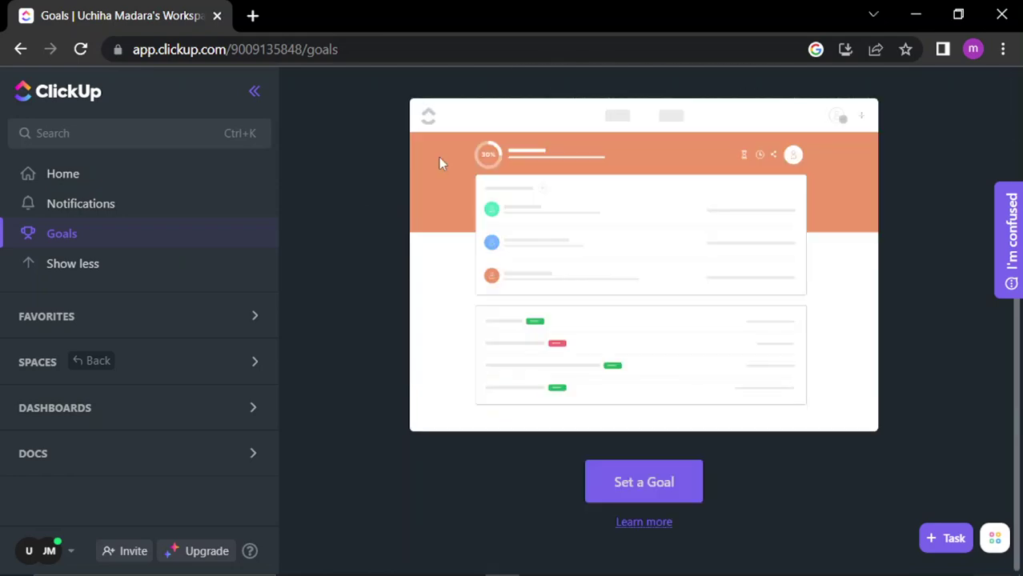
scroll(437, 157, "up", 2)
scroll(437, 156, "down", 2)
scroll(438, 158, "up", 2)
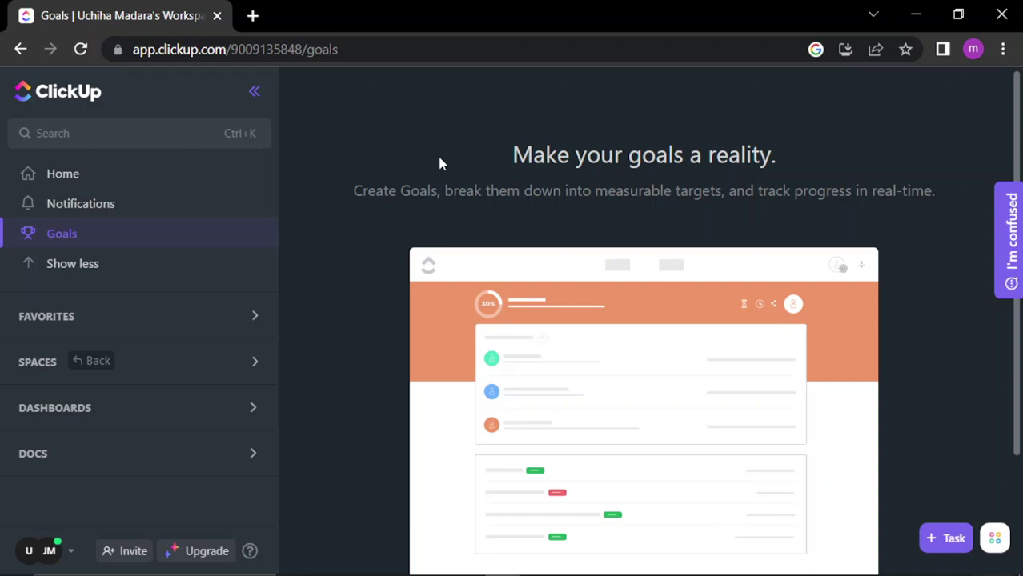
left_click(1012, 285)
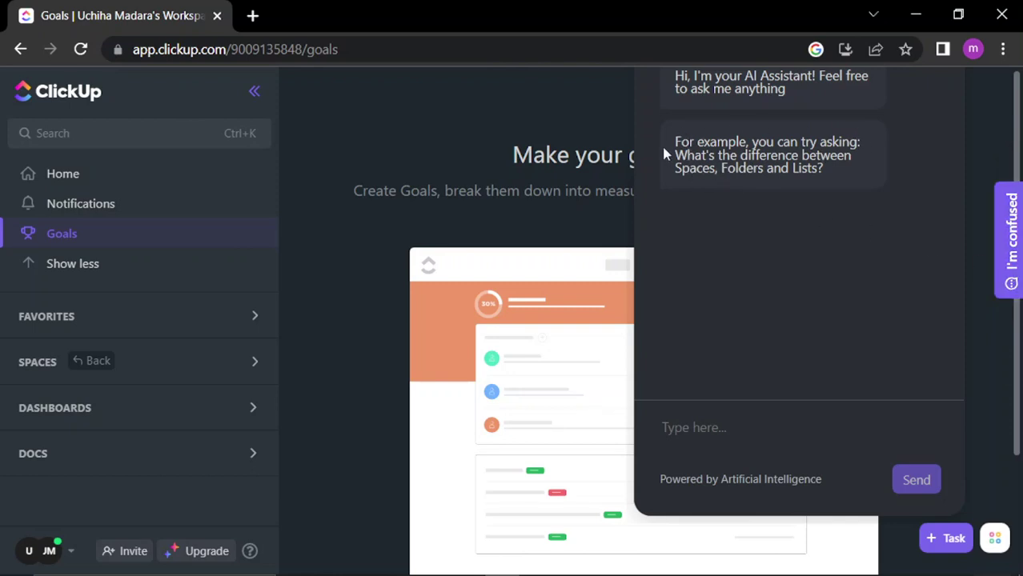
Highlight the assistant's example question, dismiss the floating help prompt, and close the chat
left_click_drag(666, 148, 812, 190)
left_click(840, 202)
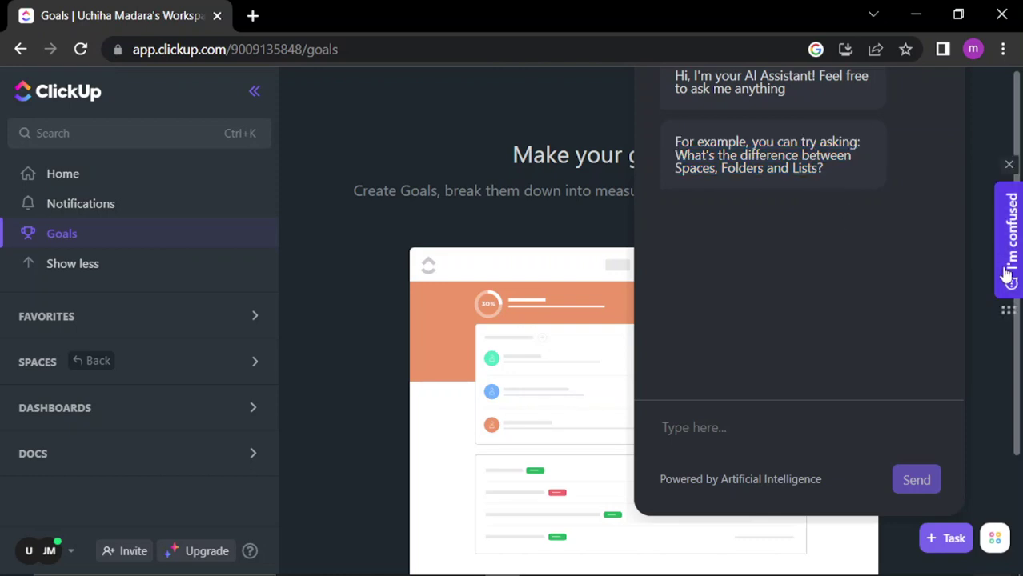
left_click(1005, 166)
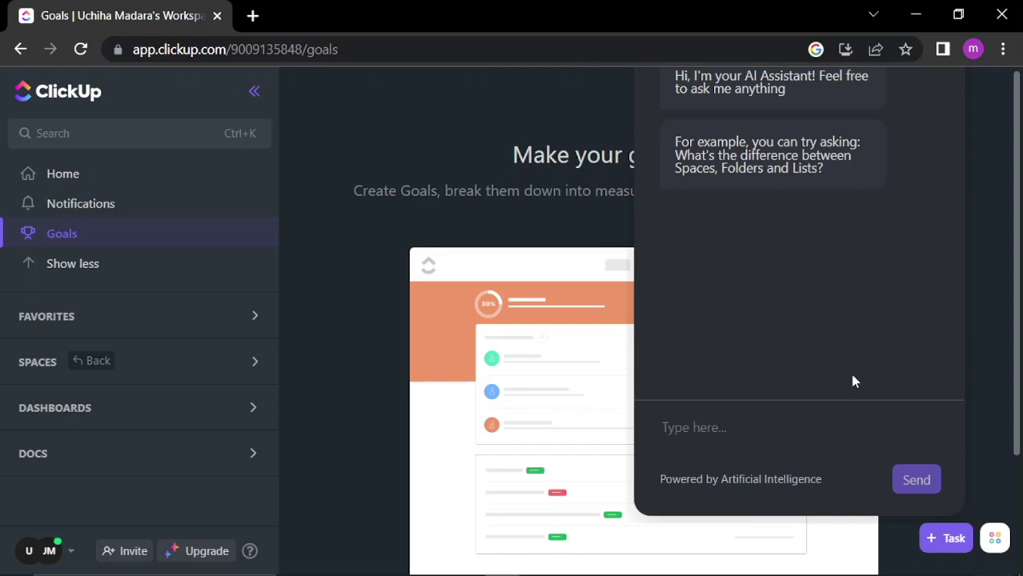
left_click(350, 379)
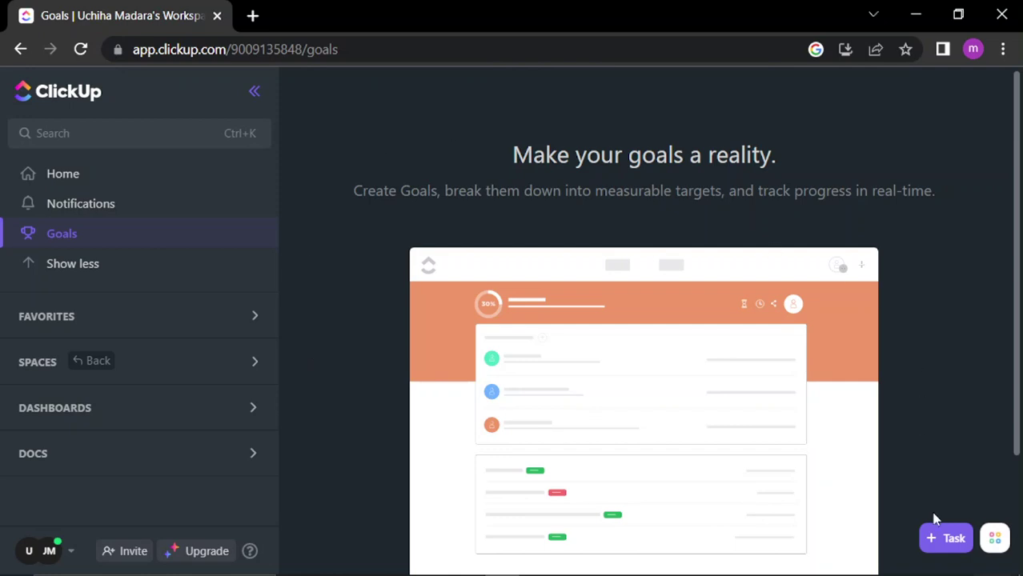
Glance at the quick-actions list, expand the empty Favorites section, and open the avatar's account menu
left_click(996, 541)
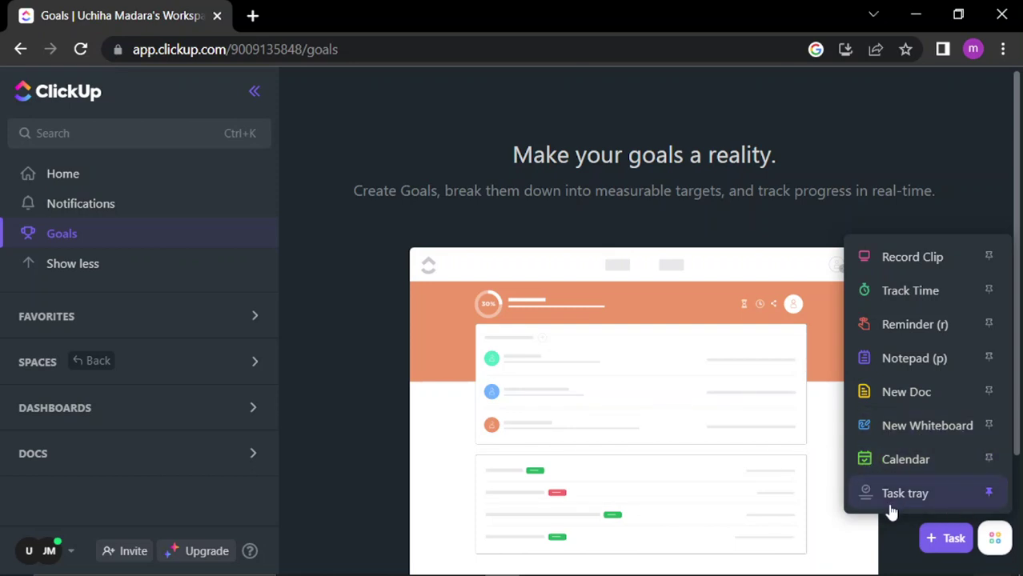
left_click(347, 328)
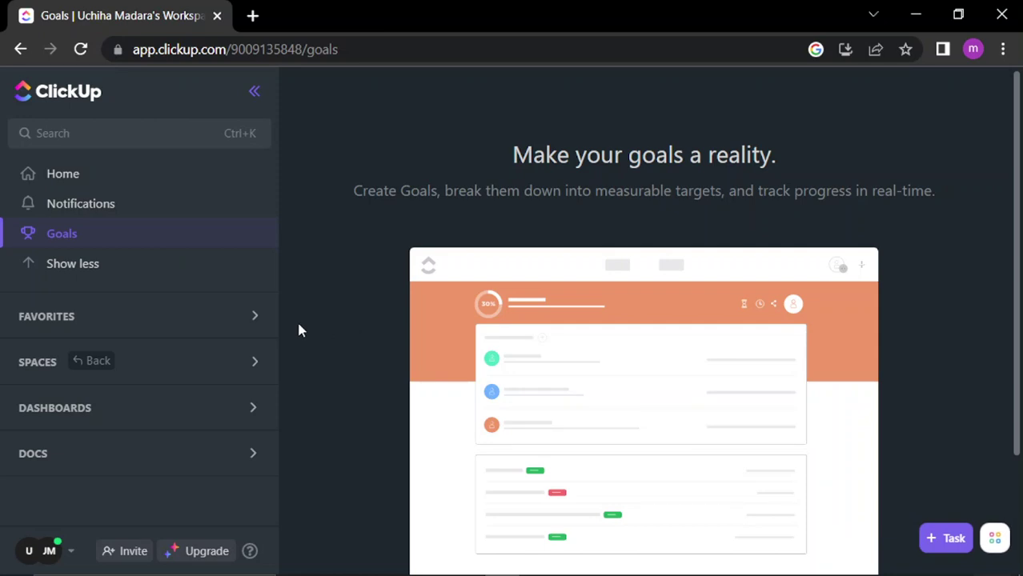
left_click(255, 320)
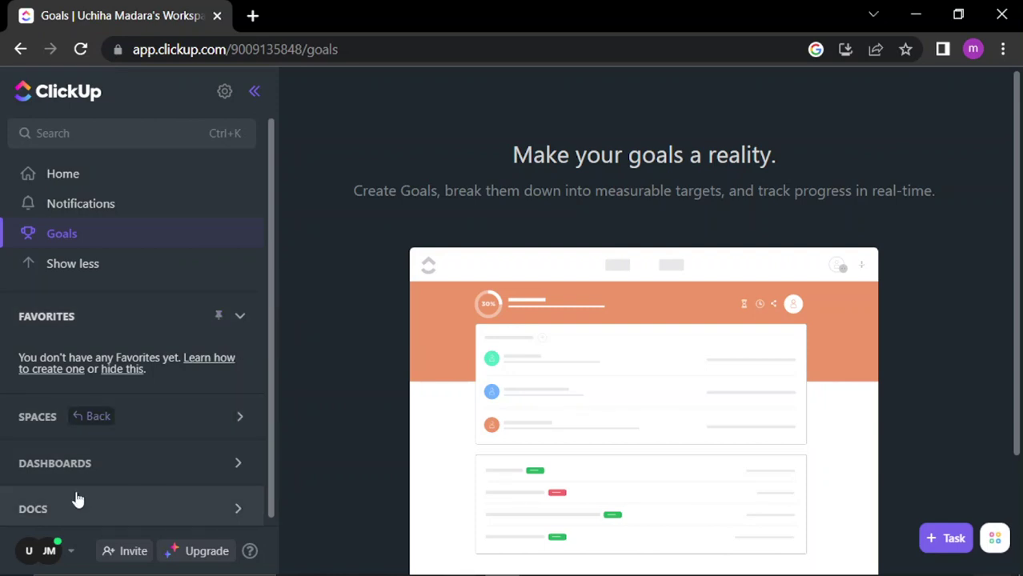
scroll(75, 497, "down", 1)
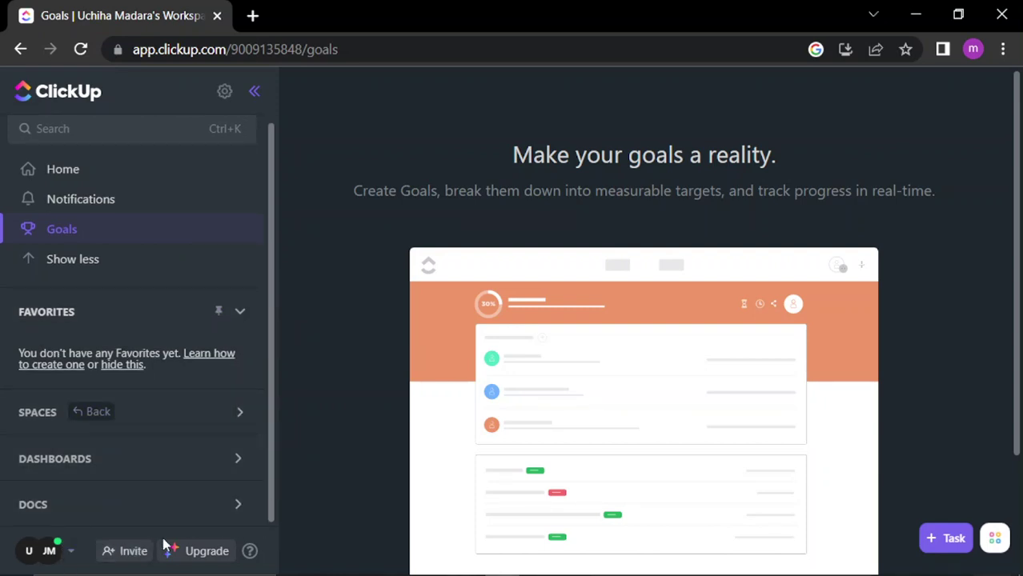
left_click(48, 553)
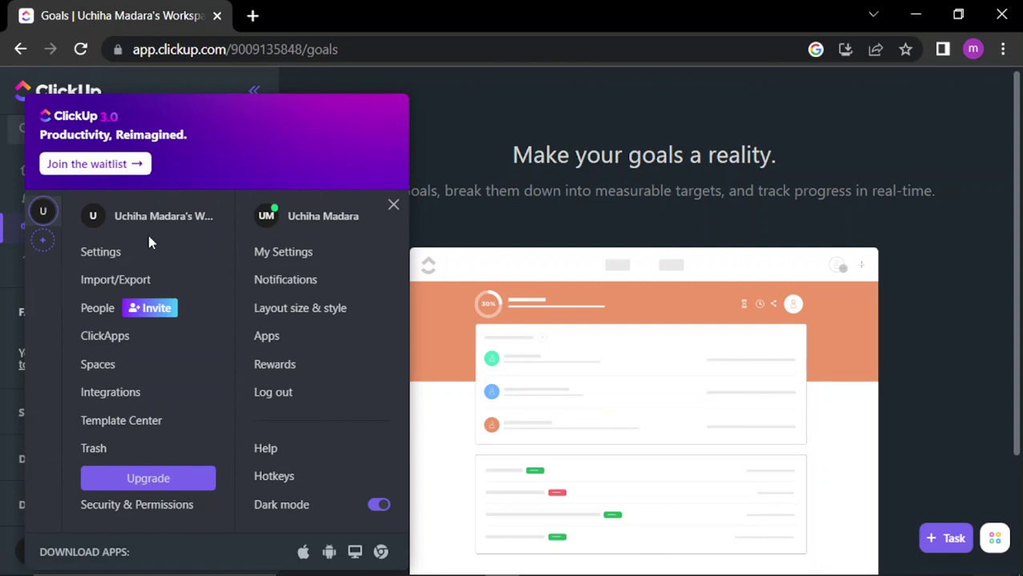
In My Settings, pick the cyan swatch in the second row of 'Your color theme'
left_click(284, 255)
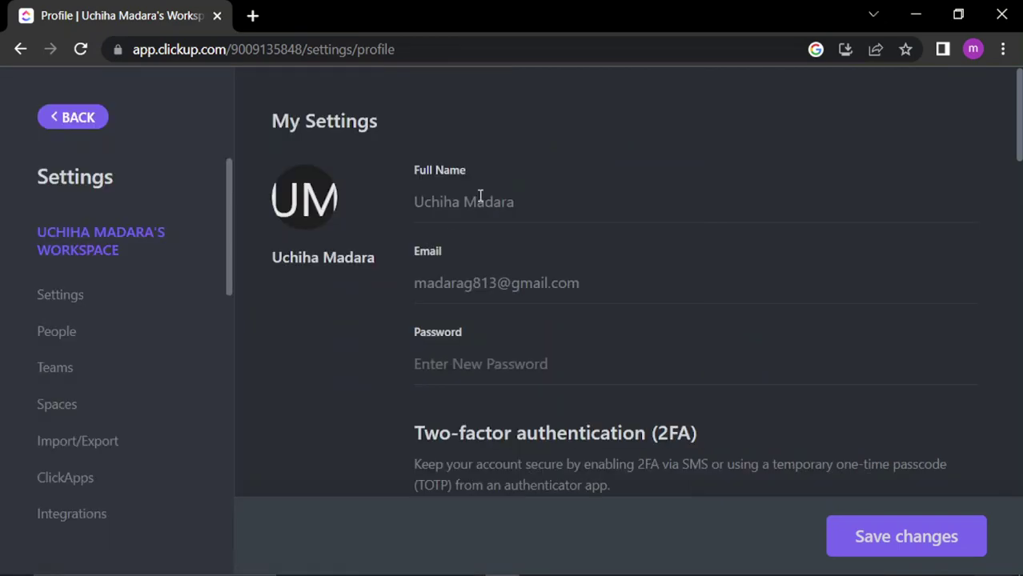
scroll(467, 189, "down", 1)
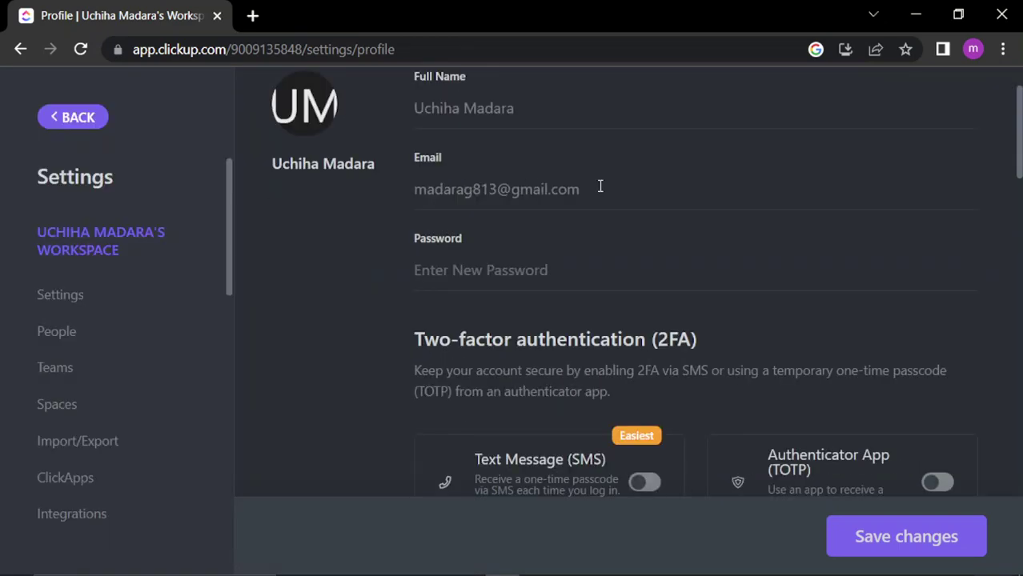
scroll(600, 186, "down", 1)
scroll(534, 180, "down", 1)
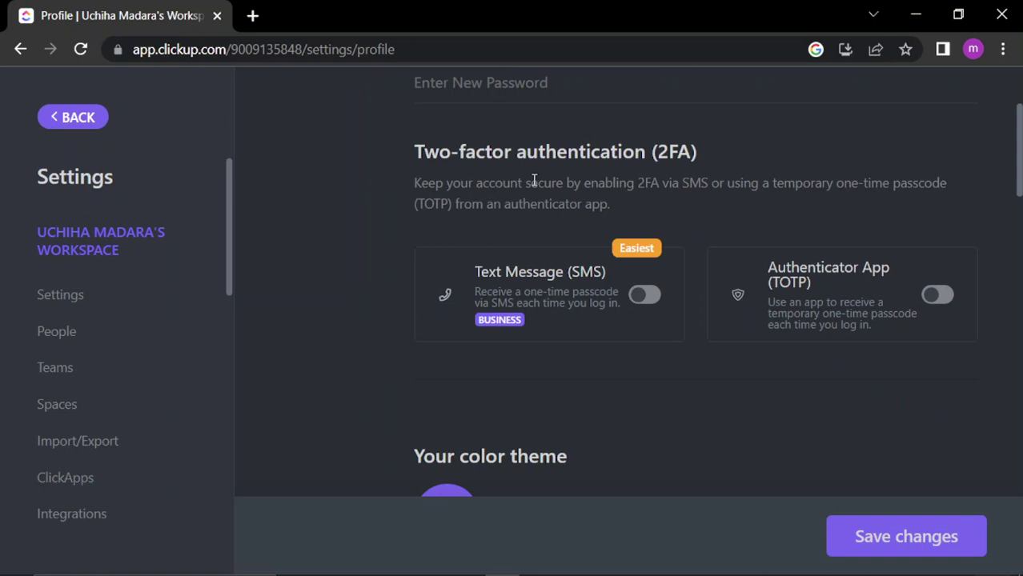
left_click_drag(416, 153, 720, 155)
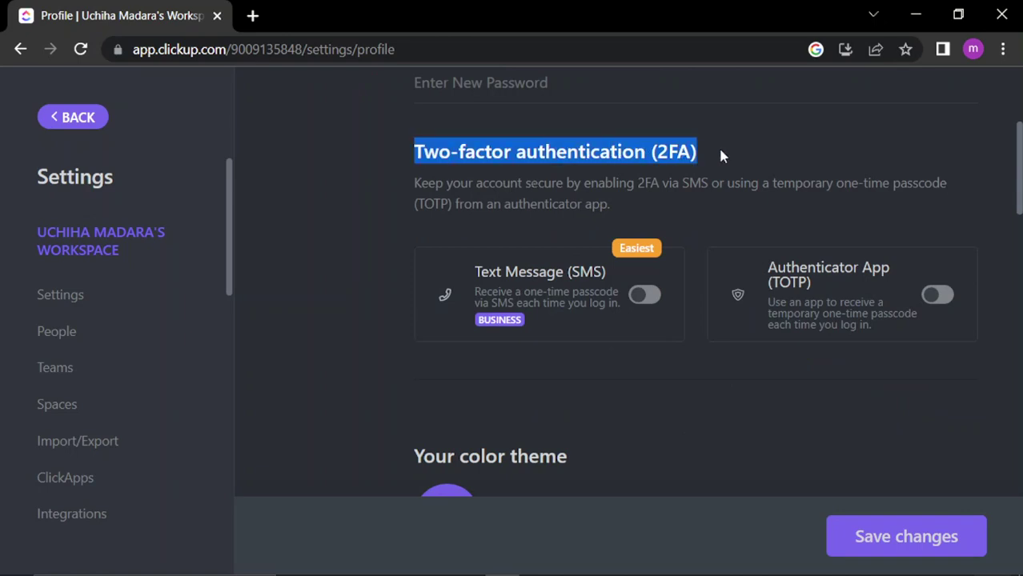
left_click(721, 156)
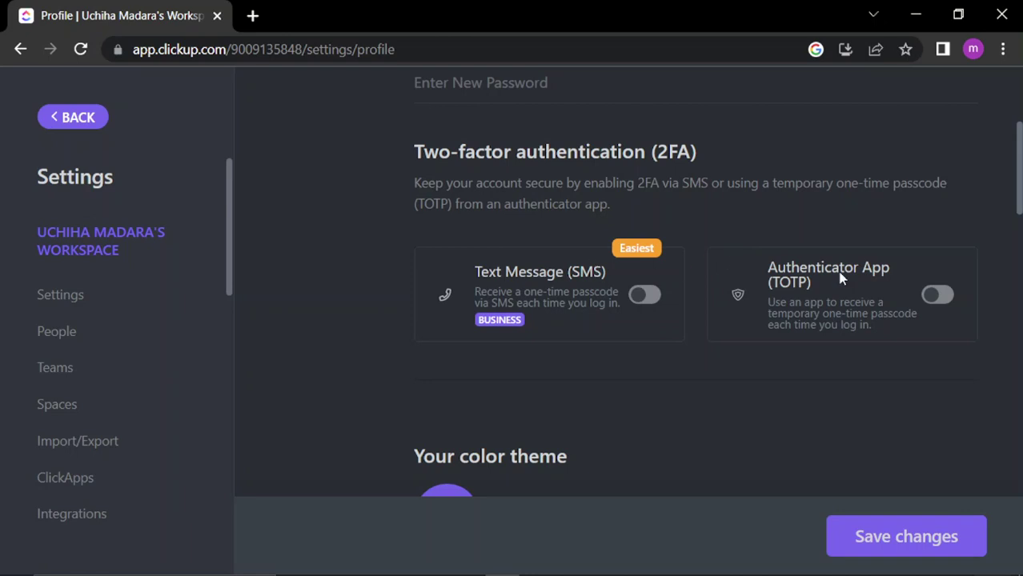
scroll(535, 244, "down", 3)
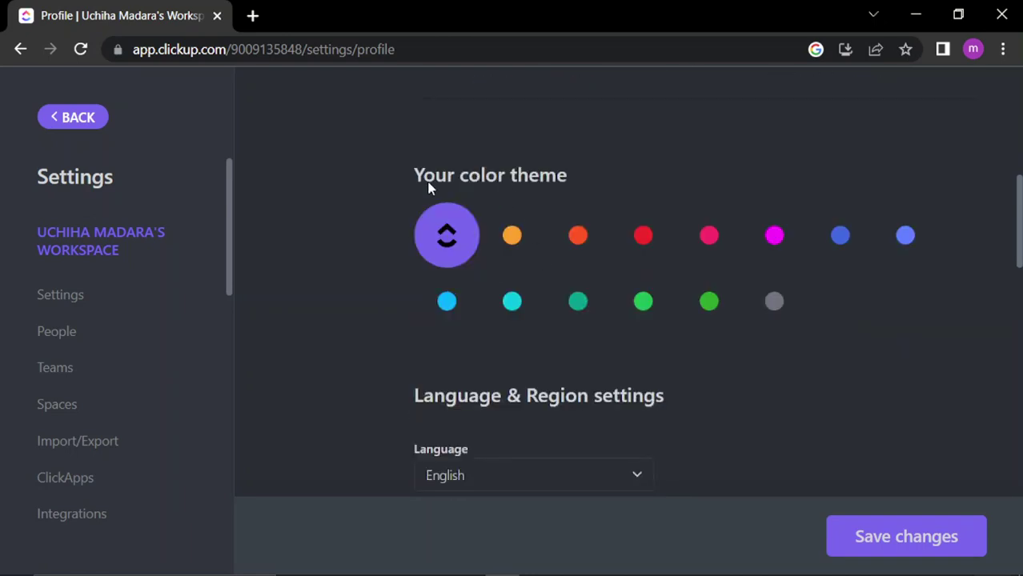
left_click_drag(429, 188, 606, 173)
left_click(606, 175)
left_click(450, 304)
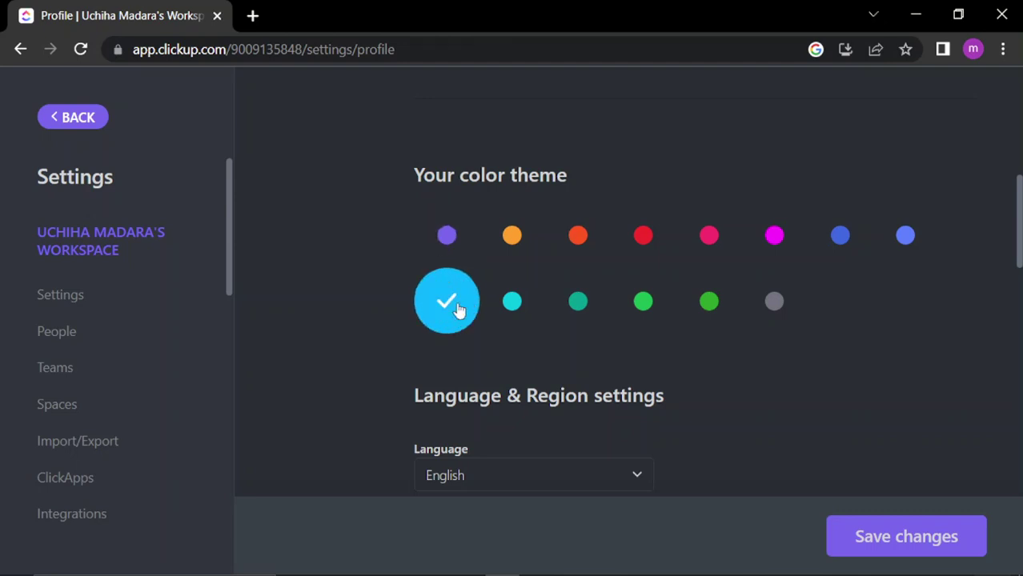
scroll(332, 226, "down", 2)
scroll(330, 224, "down", 1)
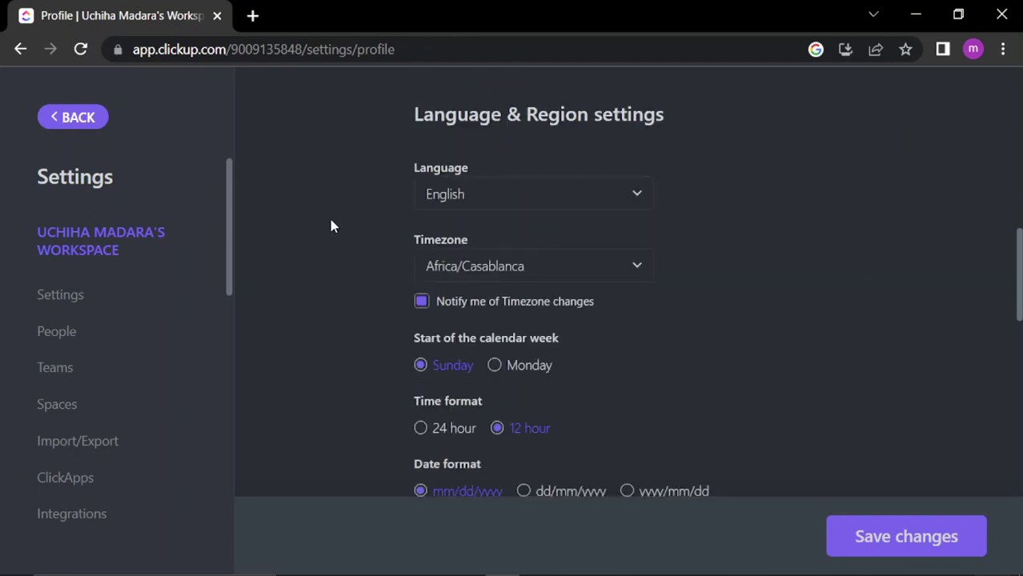
scroll(344, 193, "down", 2)
scroll(346, 192, "down", 3)
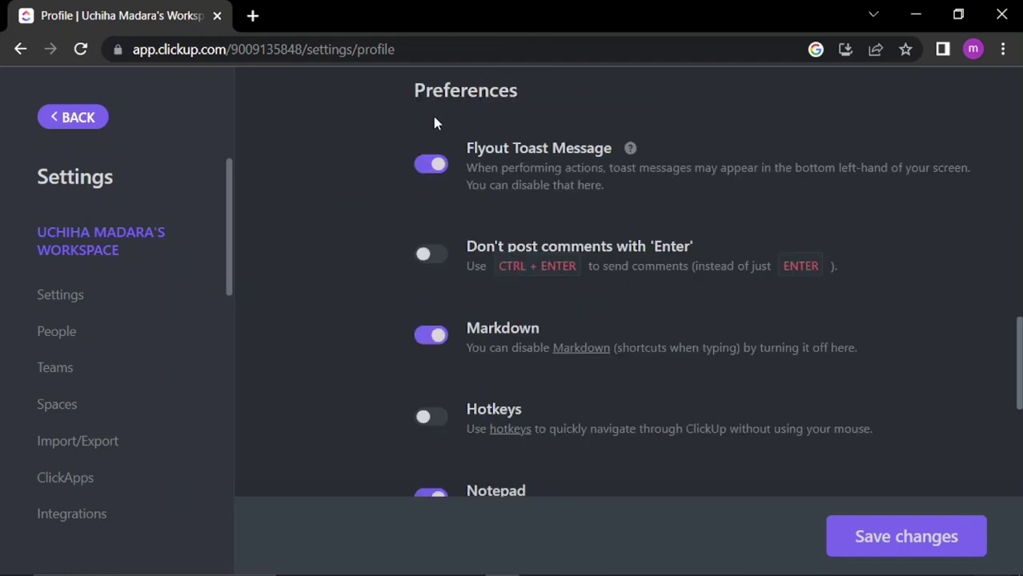
left_click_drag(461, 157, 615, 164)
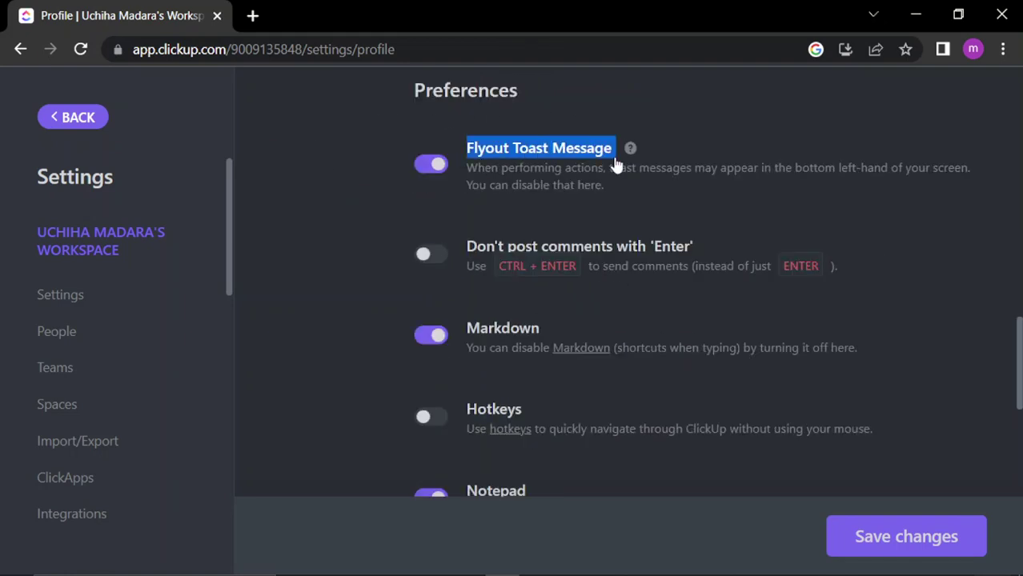
left_click_drag(476, 248, 705, 246)
left_click(705, 246)
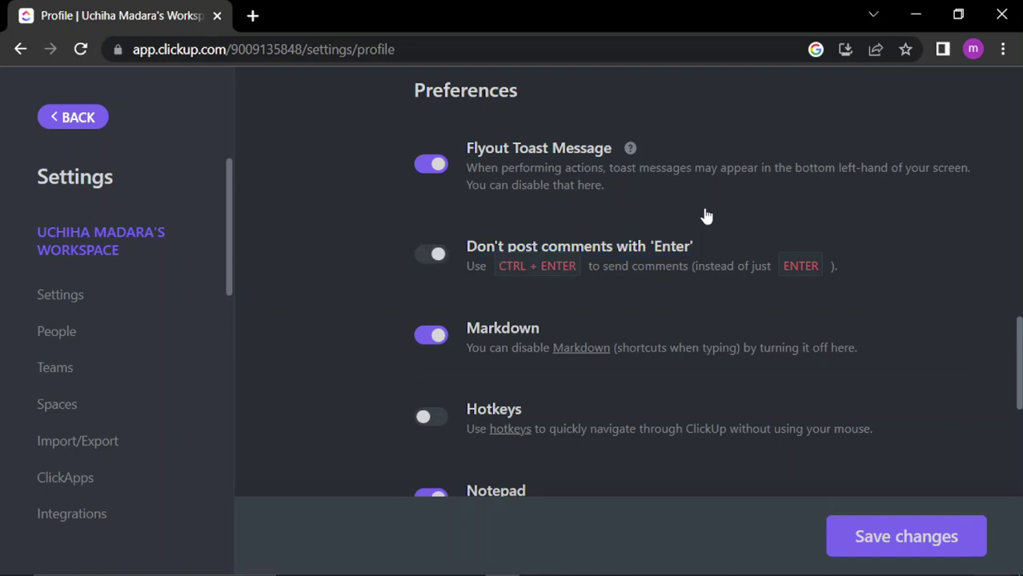
scroll(694, 217, "up", 1)
scroll(694, 217, "down", 1)
left_click(428, 254)
left_click_drag(474, 335, 559, 331)
left_click(383, 313)
scroll(492, 307, "down", 1)
scroll(492, 306, "down", 1)
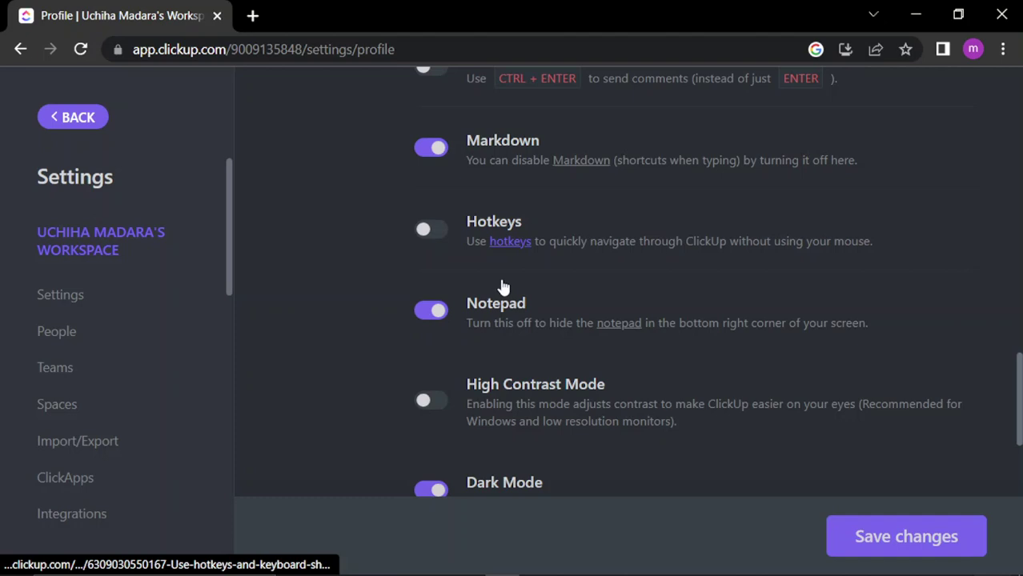
scroll(312, 290, "down", 4)
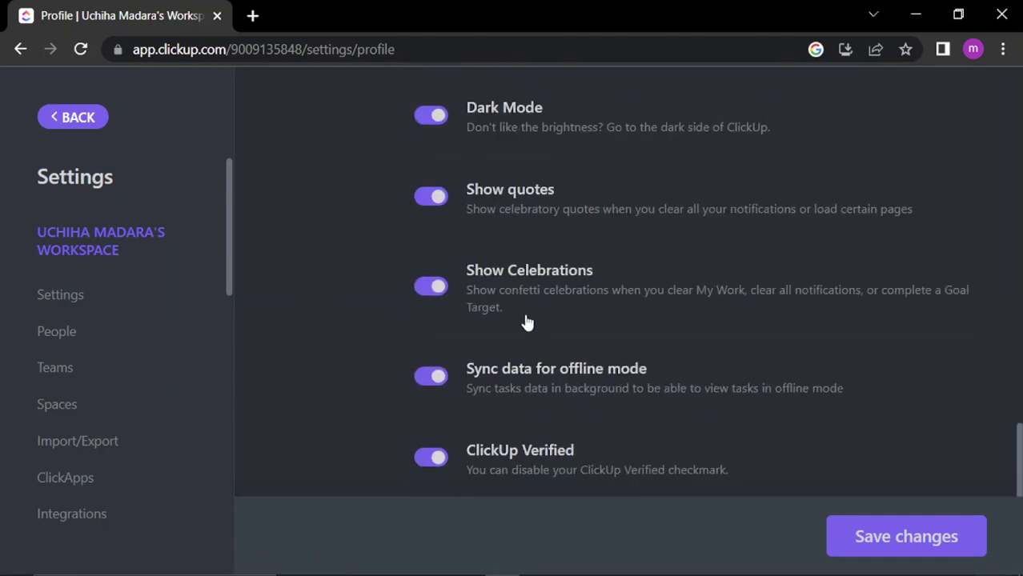
scroll(524, 320, "down", 2)
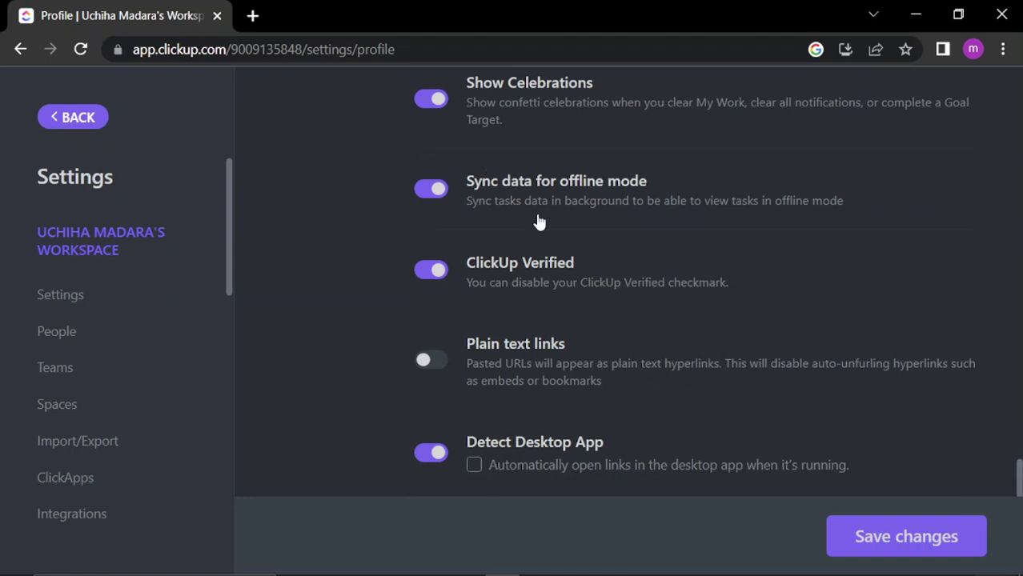
scroll(572, 265, "down", 2)
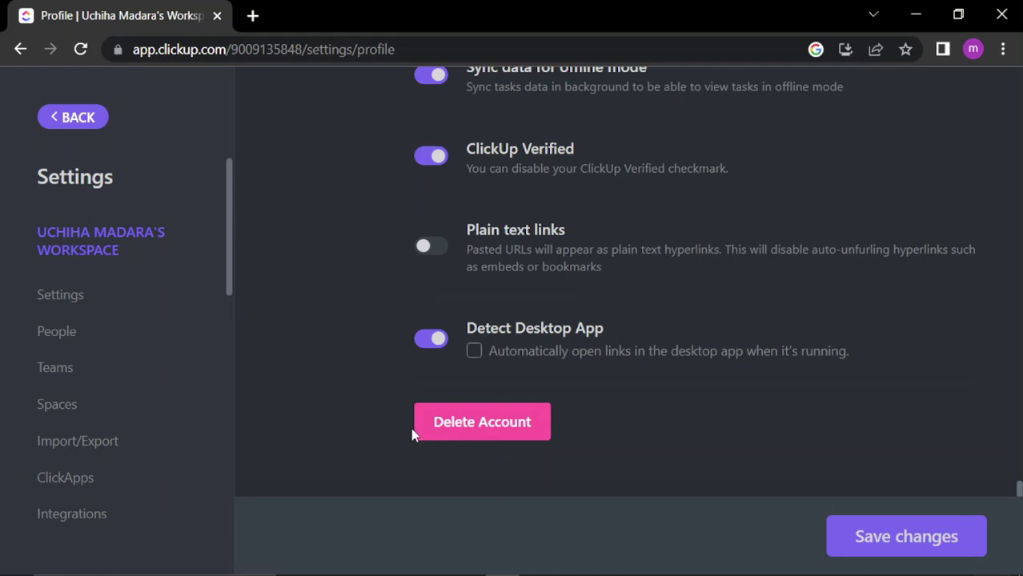
Open Workspace Settings and select the workspace name text a few times
left_click(55, 297)
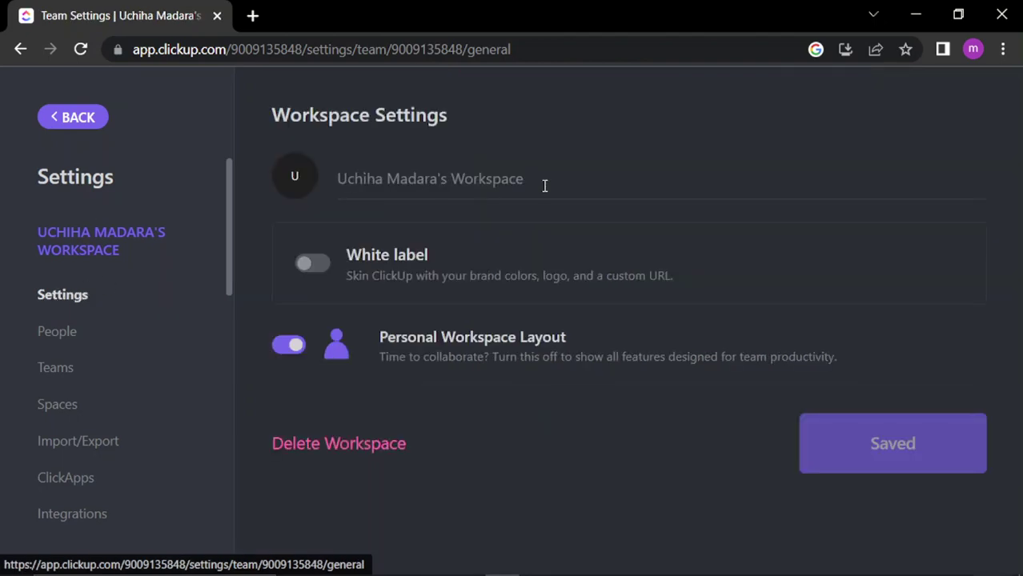
left_click_drag(541, 175, 287, 177)
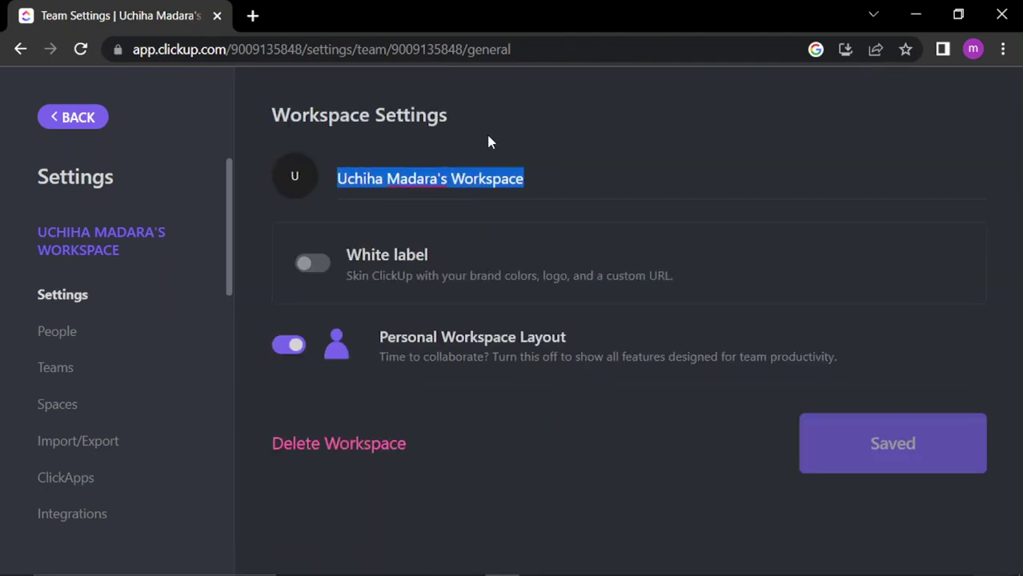
left_click(560, 169)
left_click_drag(560, 169, 335, 178)
left_click(542, 152)
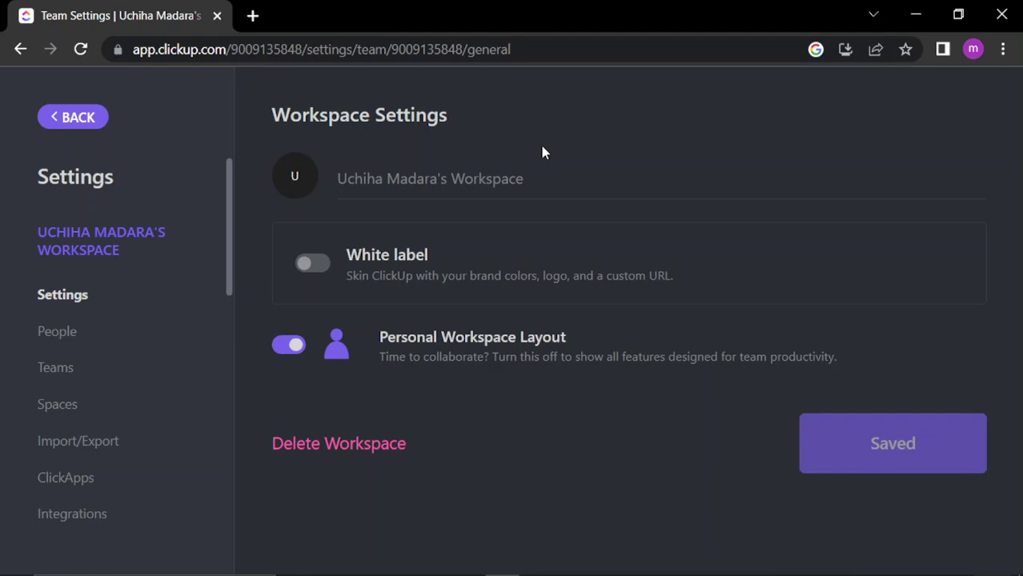
left_click_drag(561, 172, 431, 133)
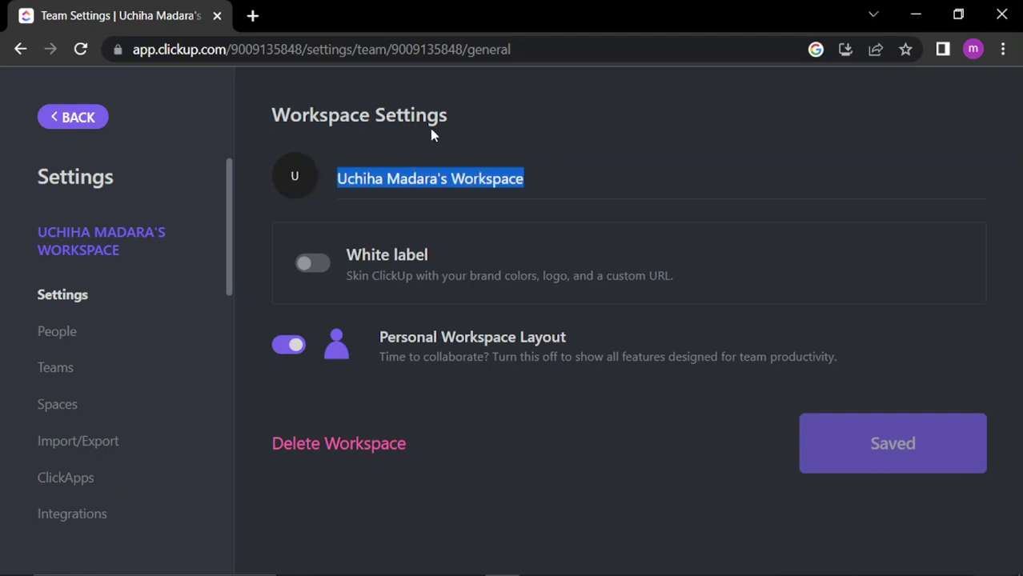
left_click(519, 245)
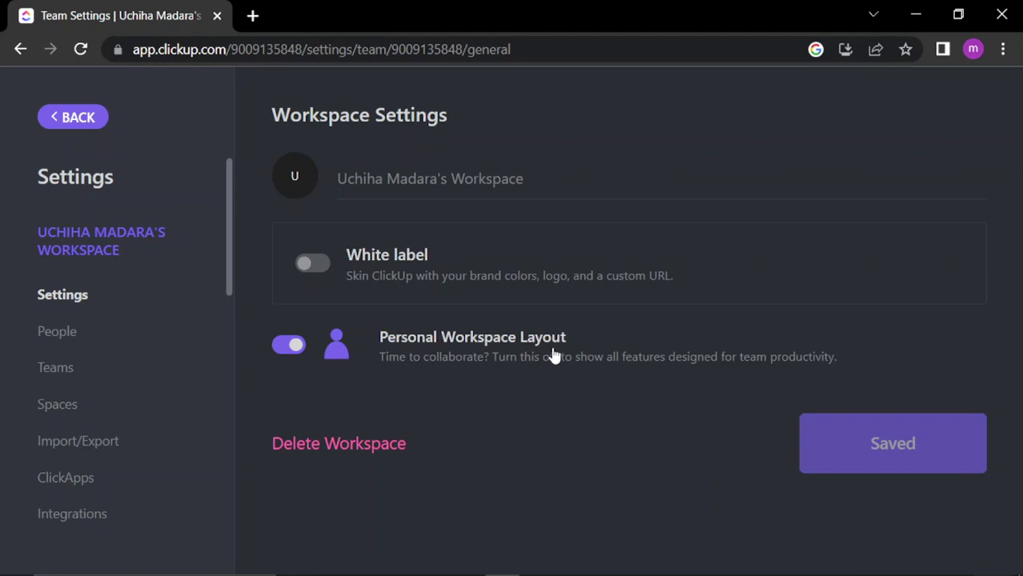
Switch Personal Workspace Layout off and then back on
left_click_drag(429, 337, 573, 340)
left_click(523, 370)
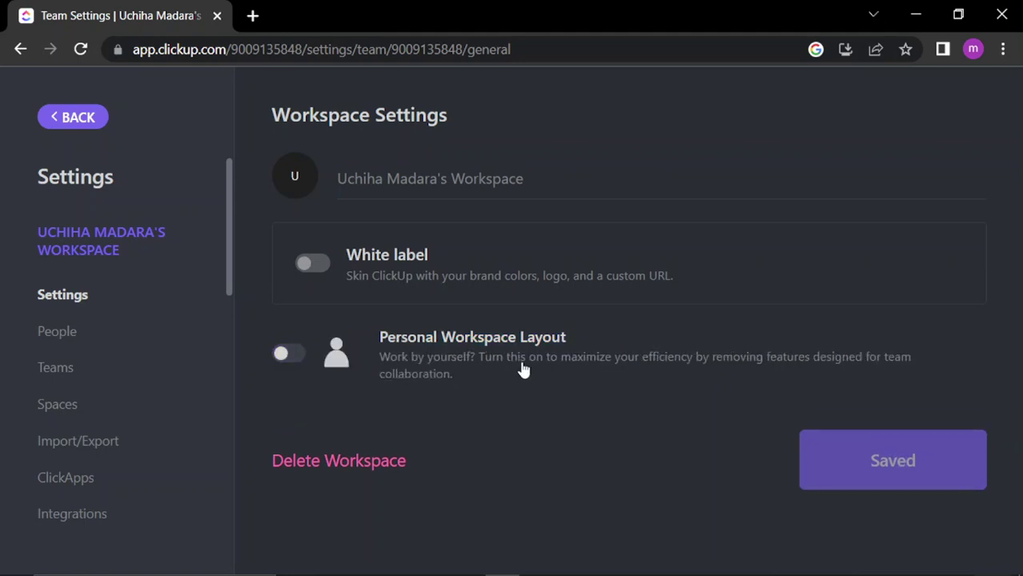
left_click(283, 354)
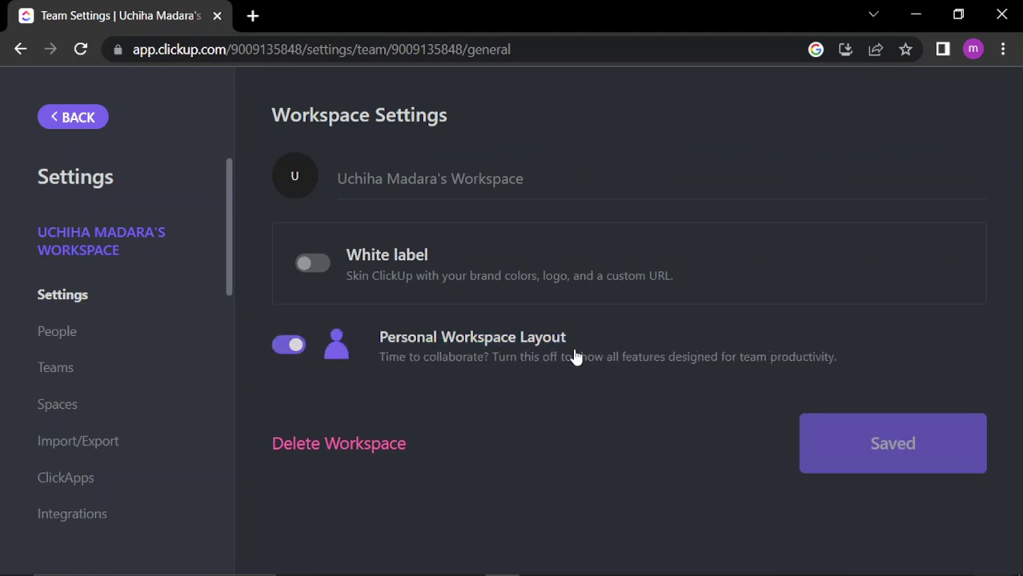
Delete the workspace by pasting its copied name into the confirmation field and confirming Delete
left_click(330, 444)
scroll(582, 296, "down", 3)
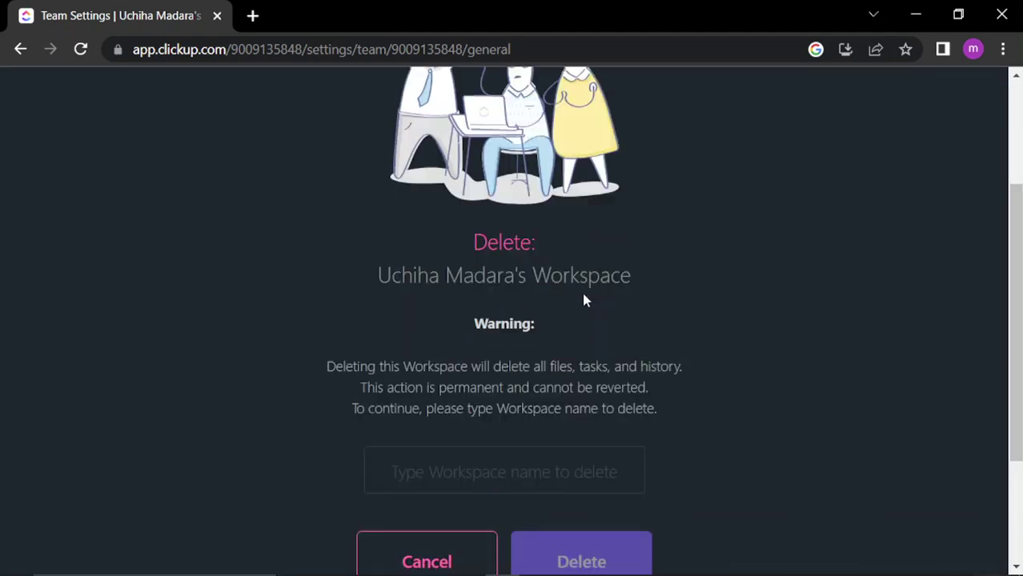
scroll(657, 278, "down", 2)
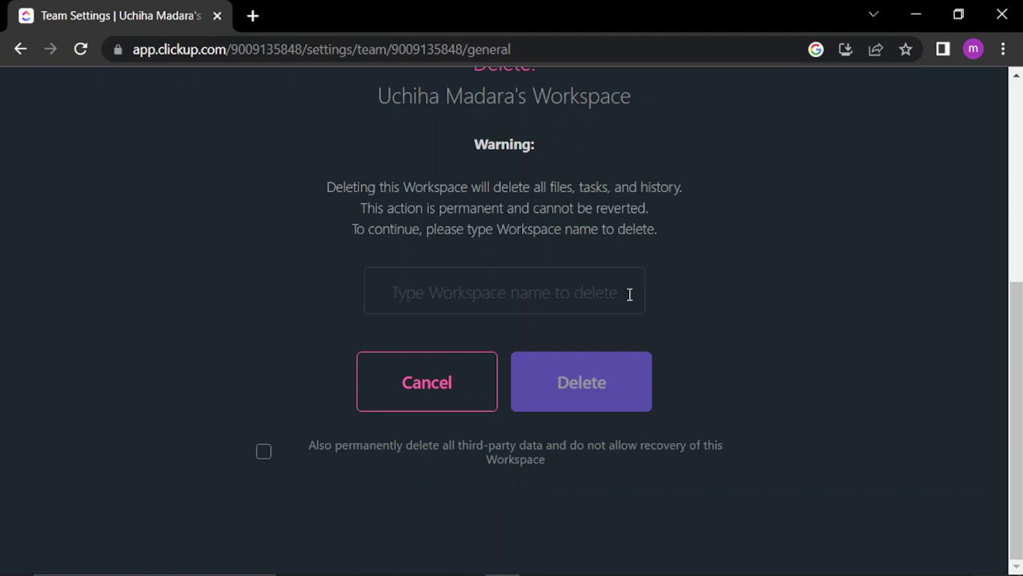
scroll(644, 269, "up", 3)
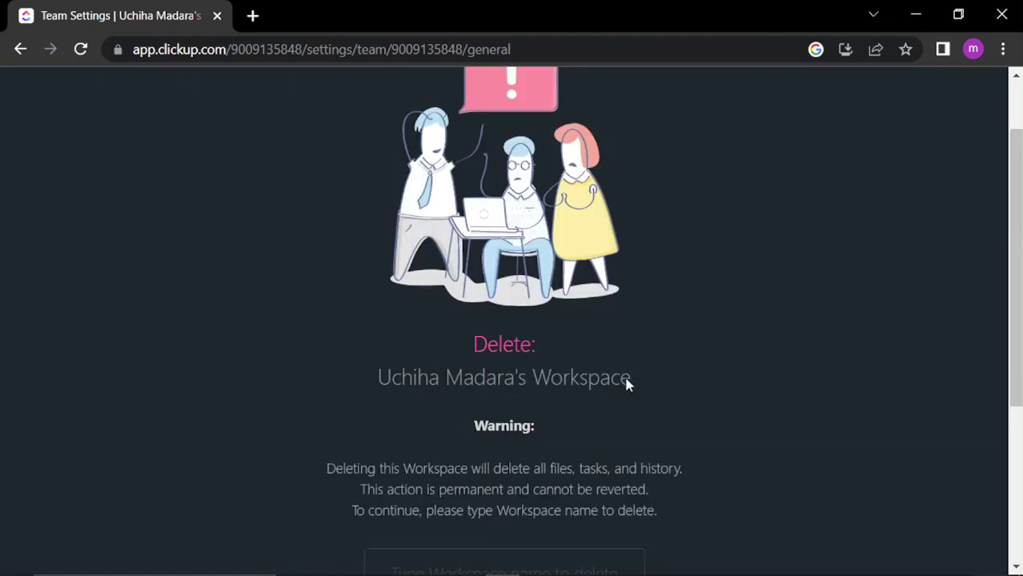
left_click_drag(626, 384, 348, 380)
key("ctrl+c")
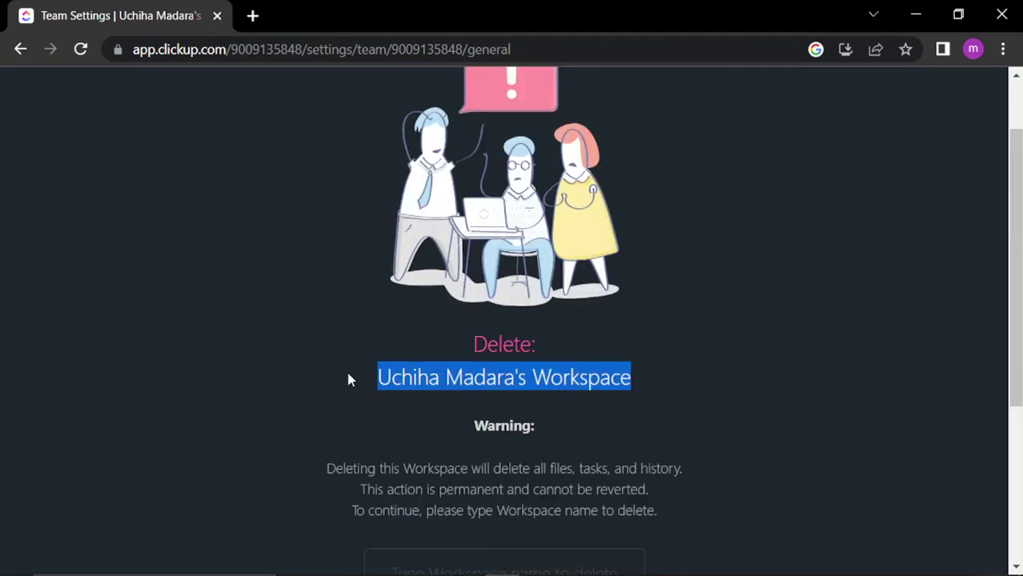
scroll(360, 370, "down", 3)
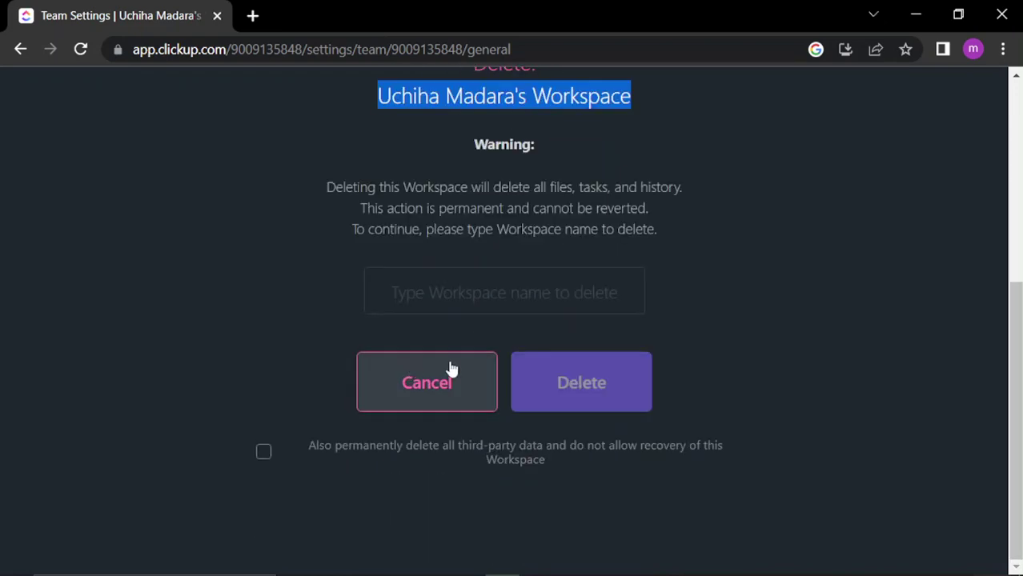
left_click(517, 286)
key("ctrl+v")
left_click(568, 390)
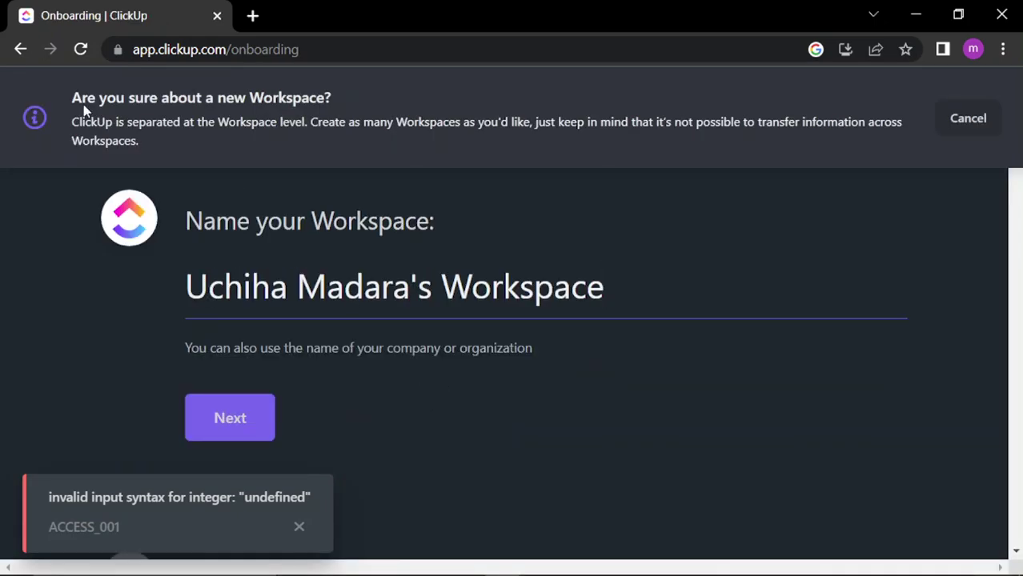
Trim "'s Workspace" from the workspace name, leaving just the owner's name, and accept it
left_click_drag(601, 276, 414, 273)
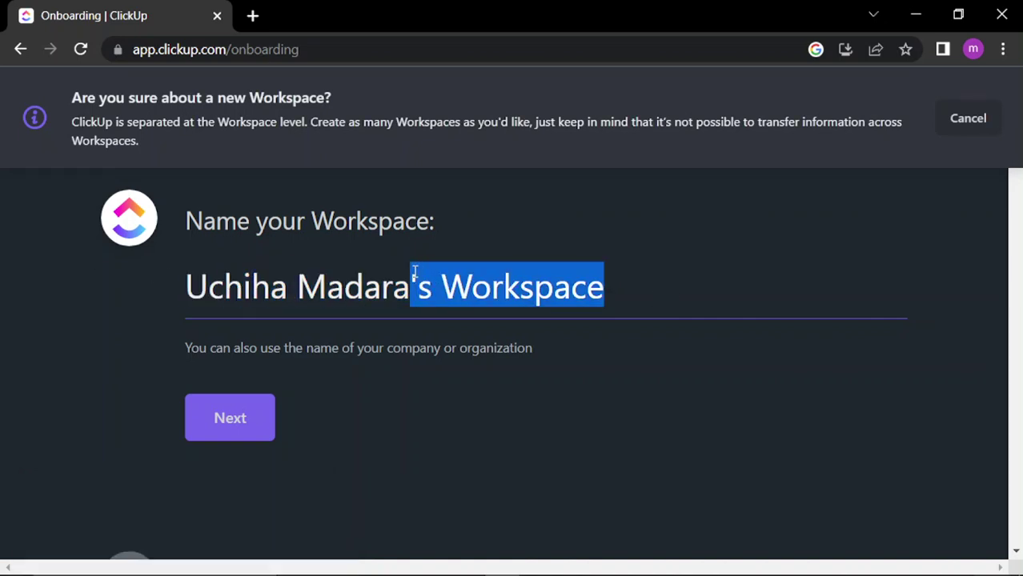
key("BackSpace")
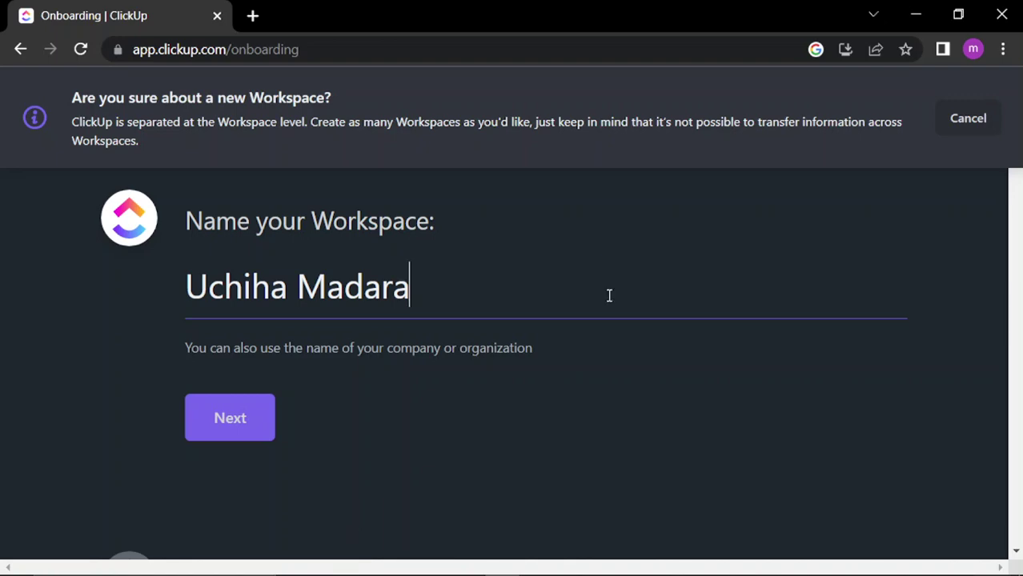
left_click(228, 424)
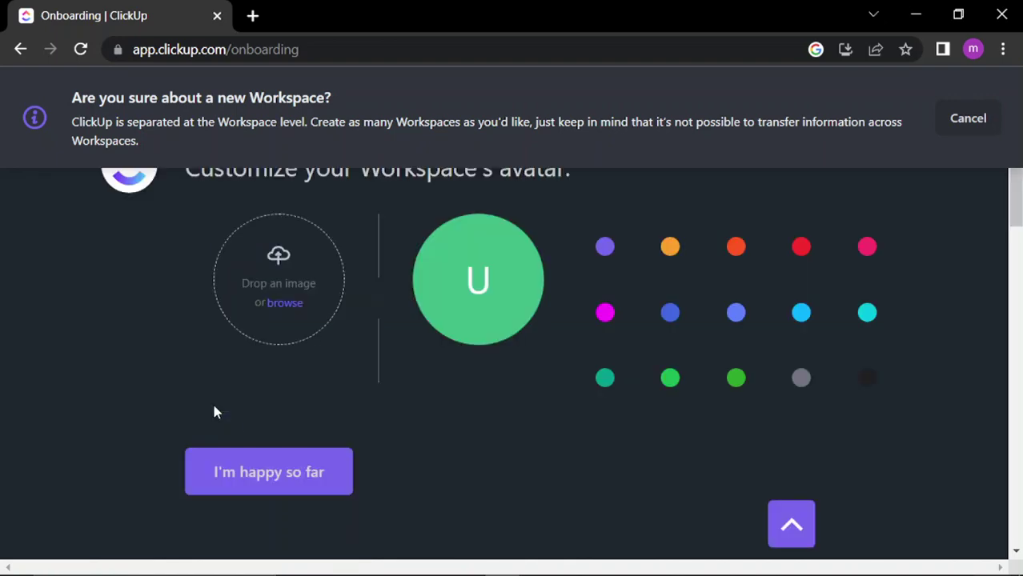
scroll(215, 410, "down", 3)
scroll(240, 384, "up", 7)
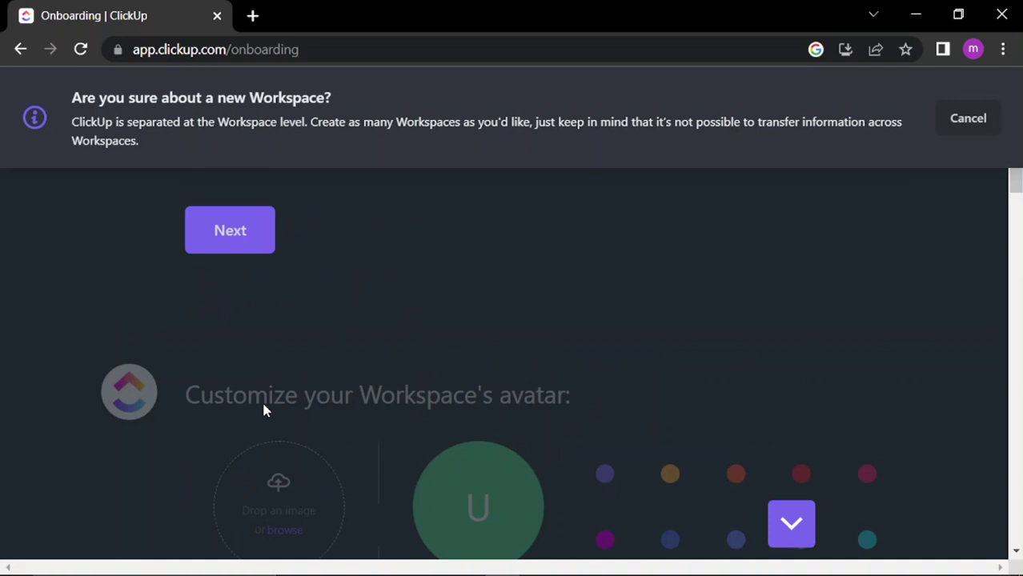
scroll(264, 410, "up", 2)
left_click(229, 417)
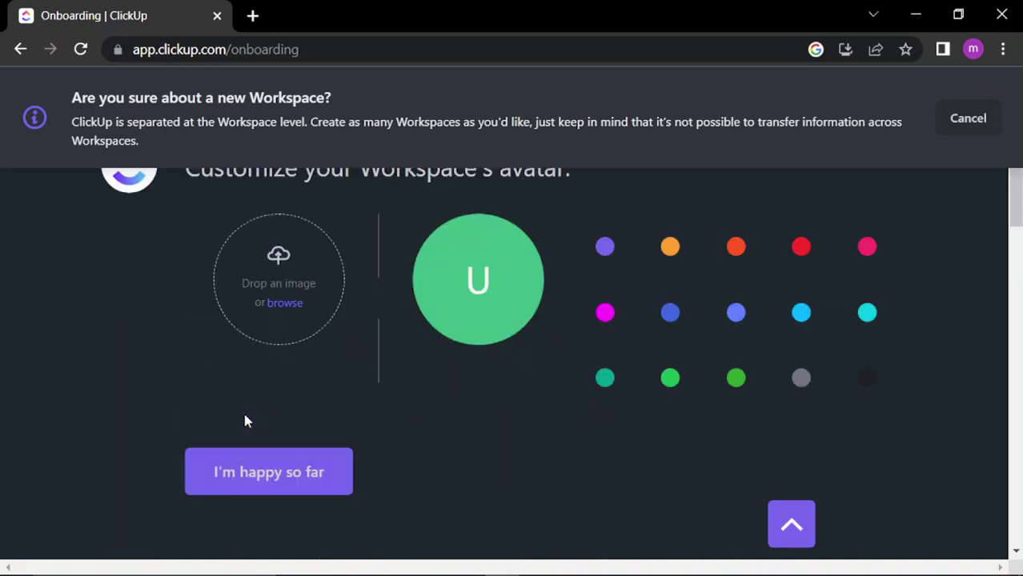
Keep the default avatar, choose Just me, skip the tools question, and choose Play with ClickUp
left_click(246, 460)
left_click(249, 339)
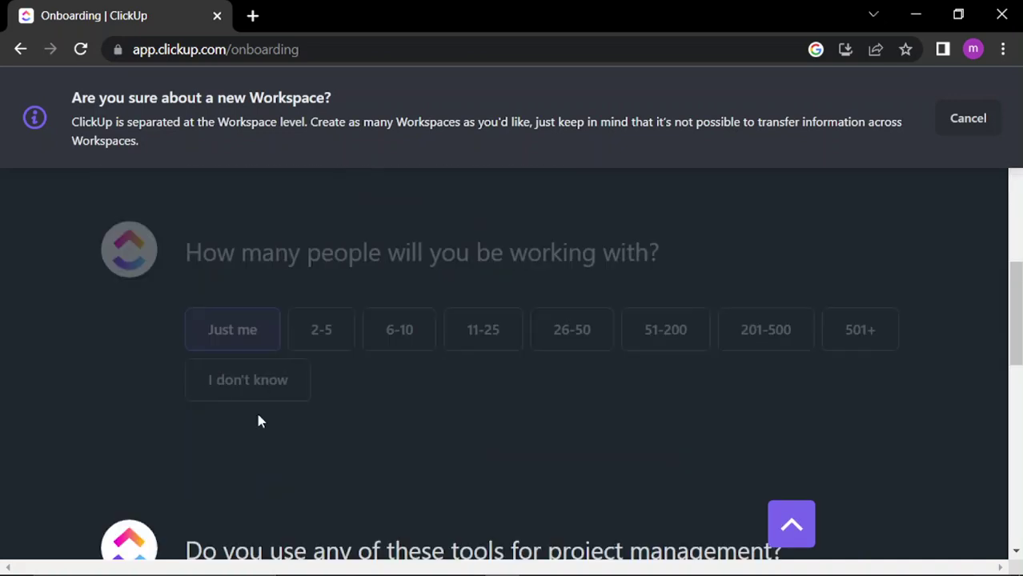
left_click(256, 424)
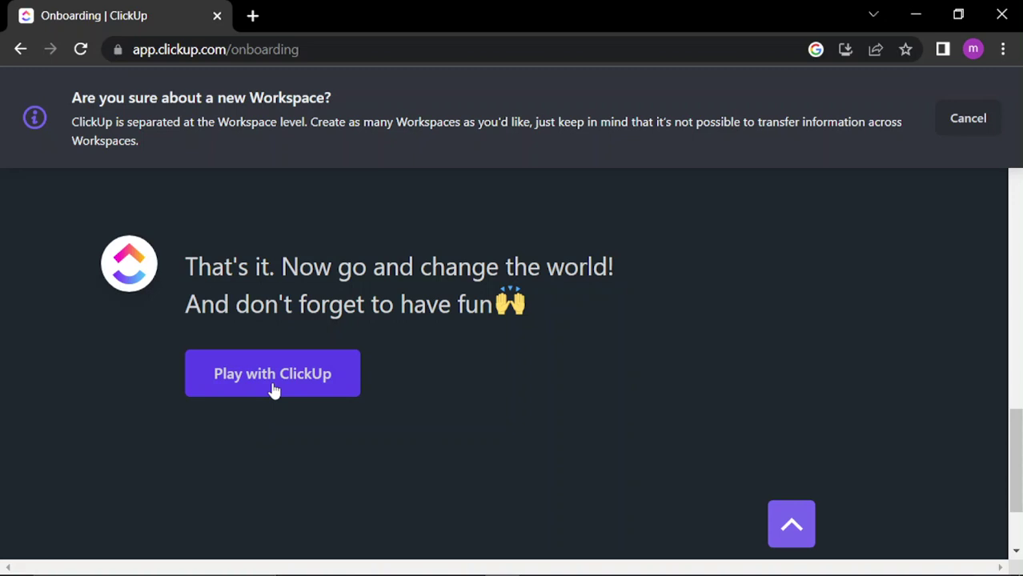
left_click(273, 389)
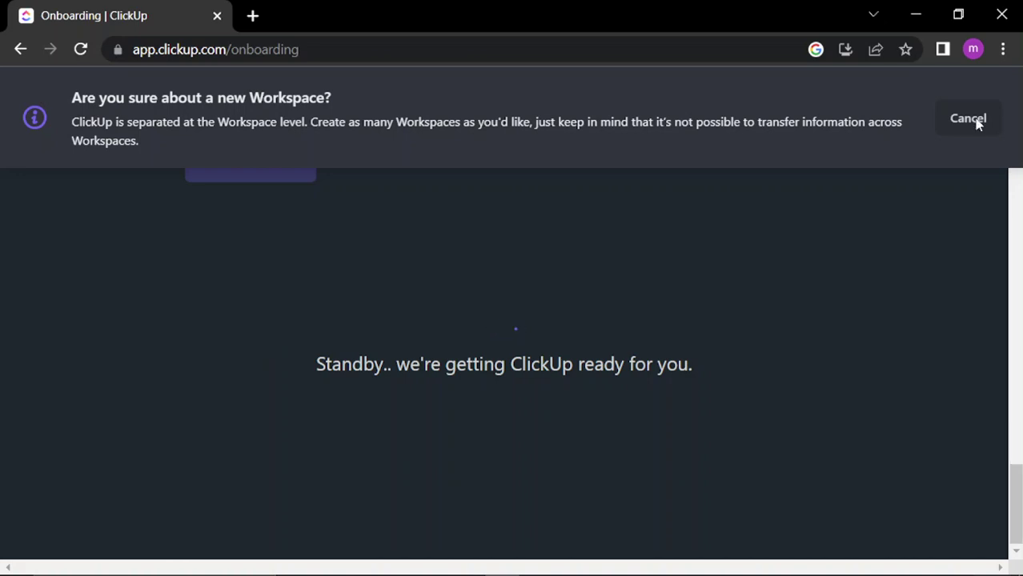
Return via the Back button's history list to the old workspace's Home page, which shows only a quote
left_click_drag(206, 331, 767, 370)
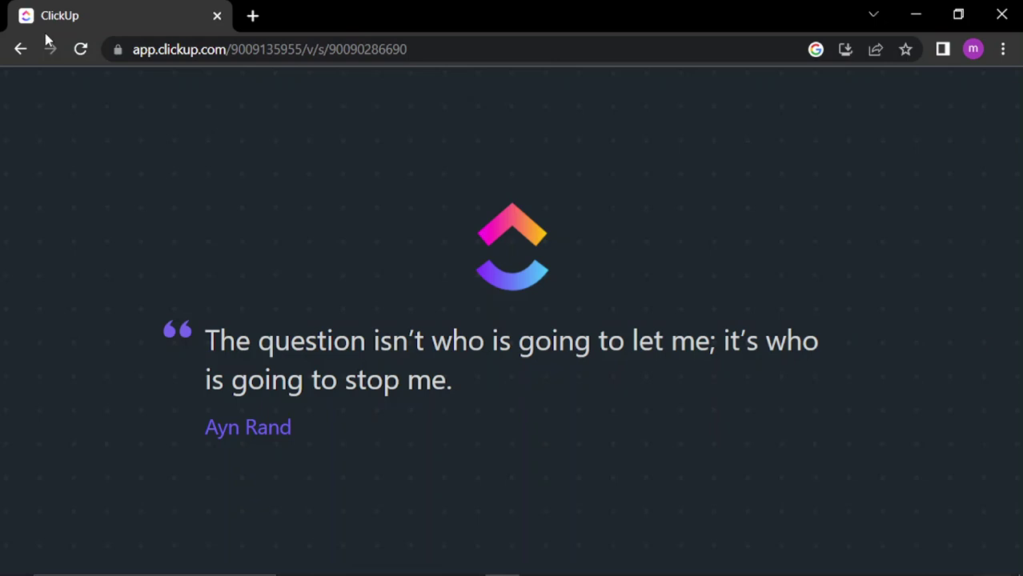
right_click(20, 49)
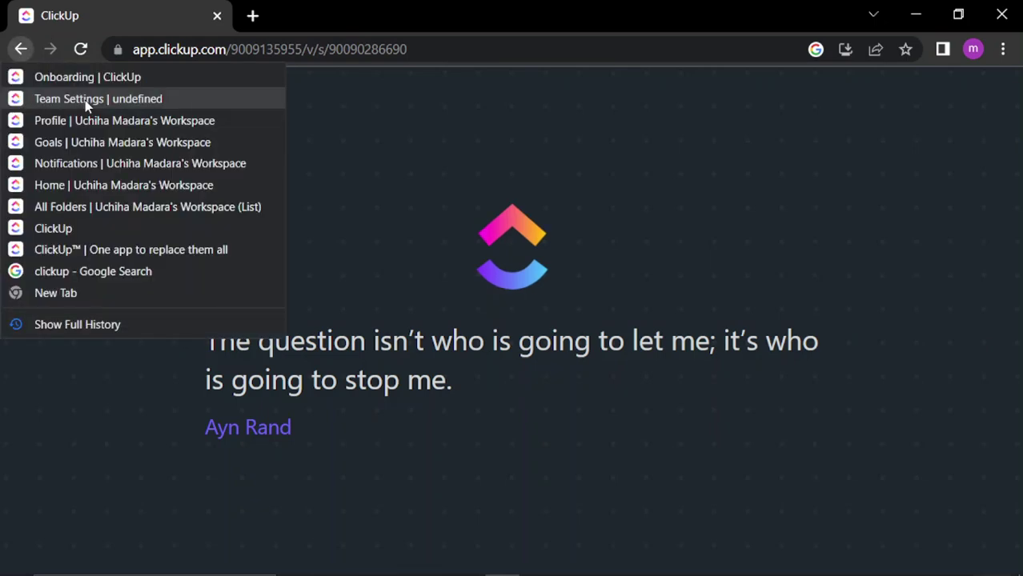
left_click(94, 184)
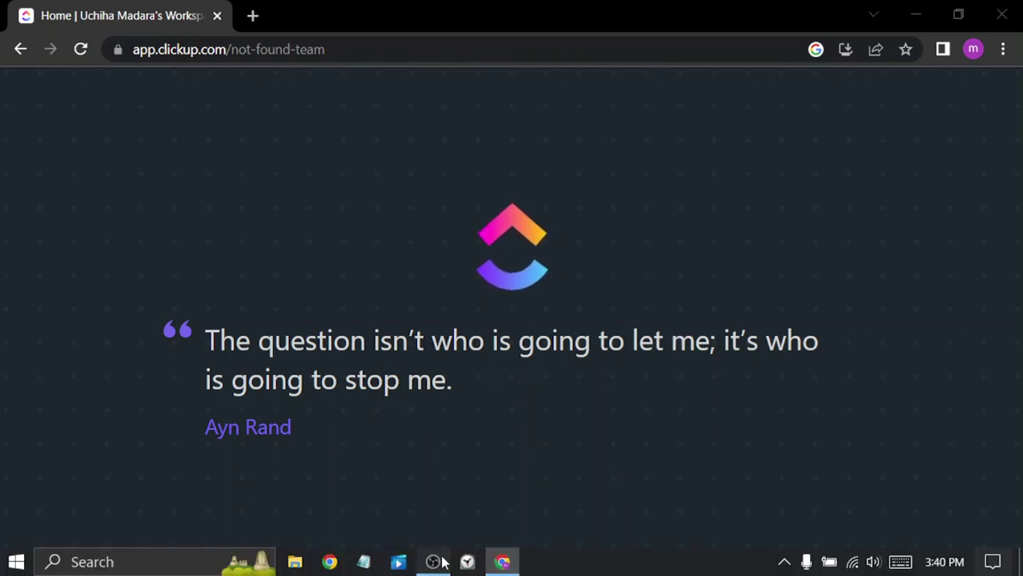
left_click(433, 562)
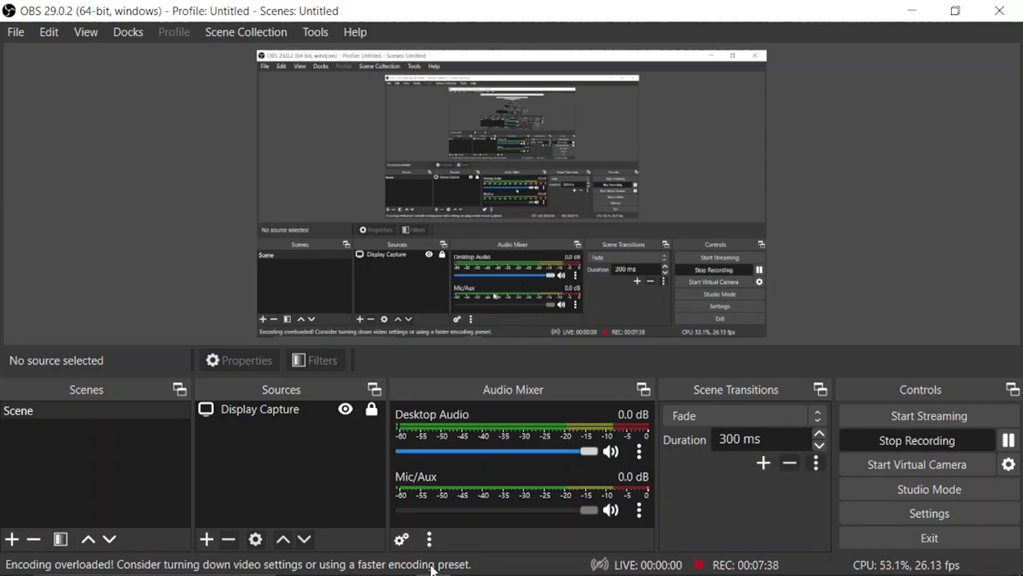
left_click(501, 561)
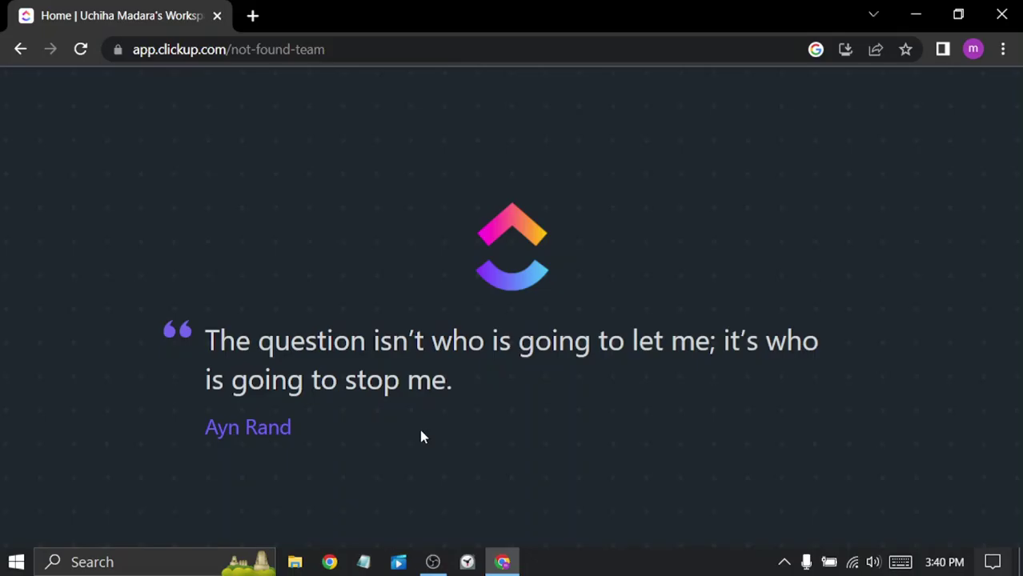
Go back to the new workspace's page from the Back history, then two pages back to the clickup.com landing page
right_click(20, 49)
left_click(52, 120)
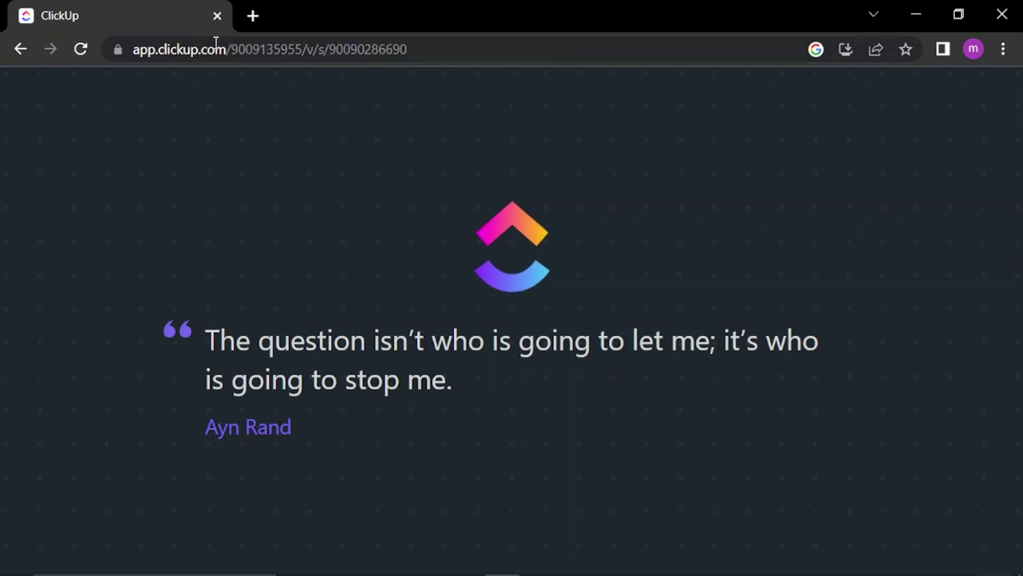
left_click(24, 51)
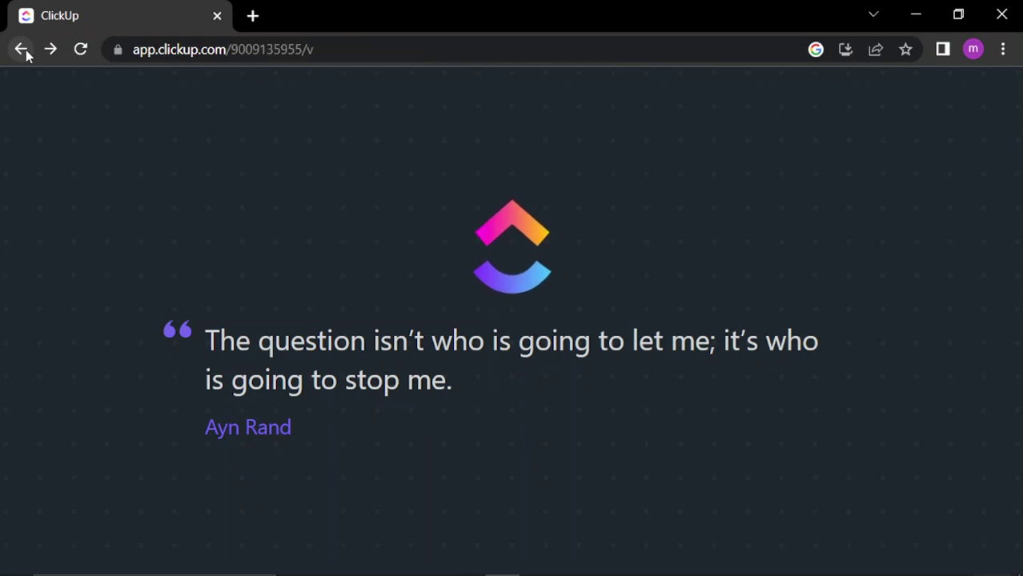
left_click(24, 51)
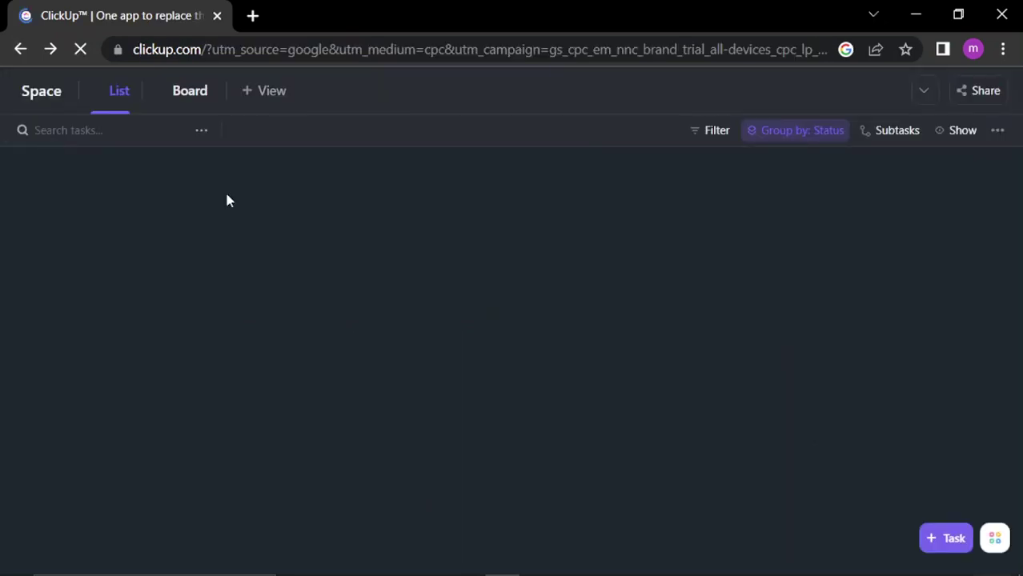